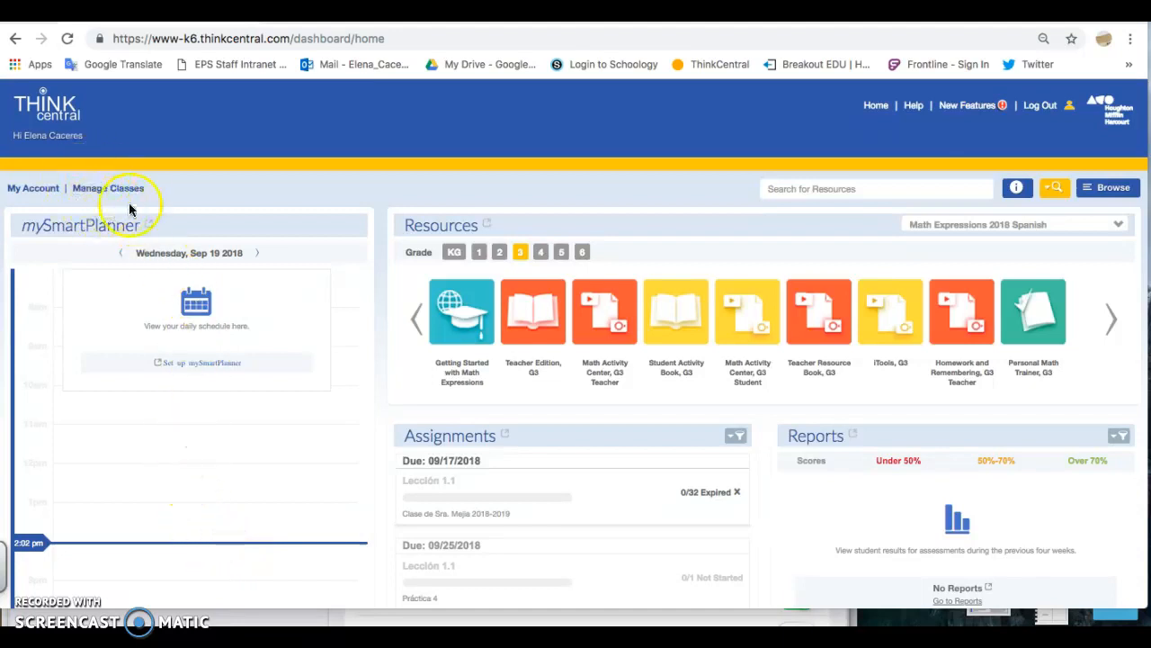
Open class management and start adding a new class
{"action": "left_click", "coordinate": [101, 188]}
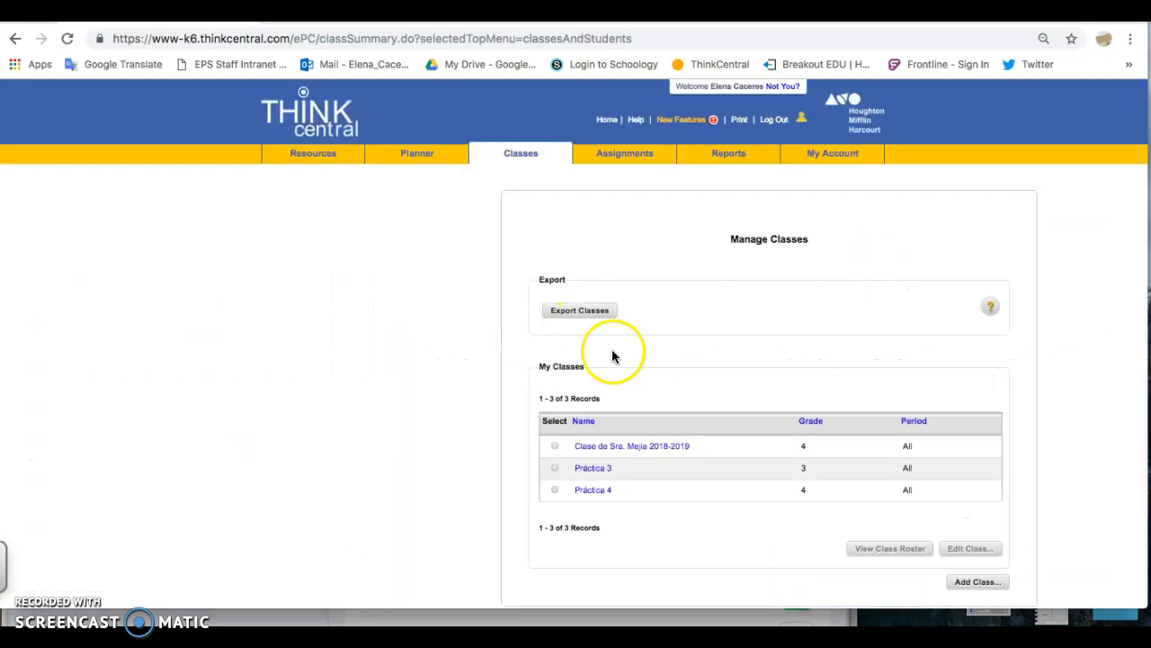
{"action": "scroll", "coordinate": [608, 352], "scroll_direction": "down", "scroll_amount": 3}
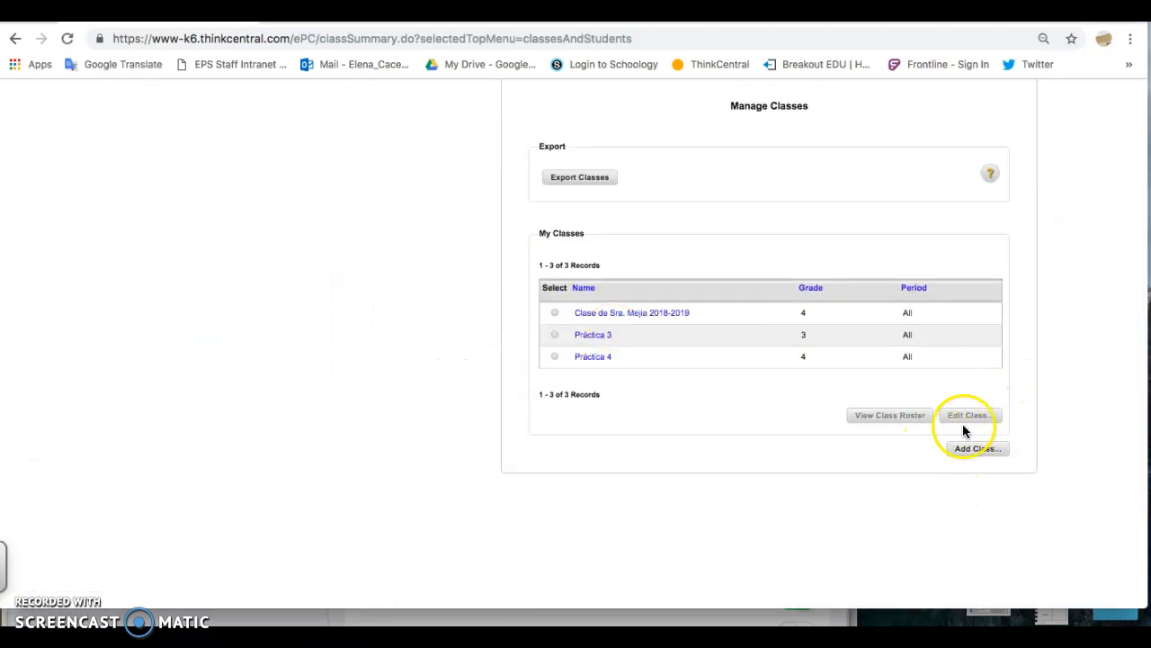
{"action": "scroll", "coordinate": [964, 426], "scroll_direction": "up", "scroll_amount": 1}
{"action": "left_click", "coordinate": [976, 493]}
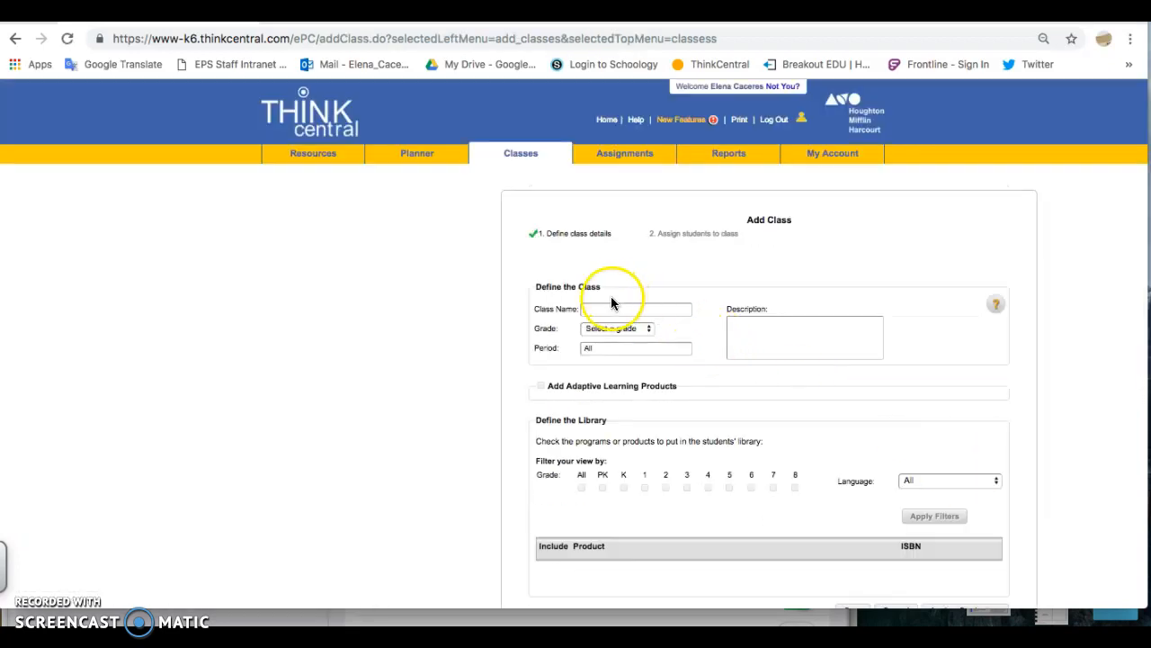
Name the new class Práctica 5 and set its grade to Grade 5
{"action": "left_click", "coordinate": [594, 309]}
{"action": "left_click", "coordinate": [610, 432]}
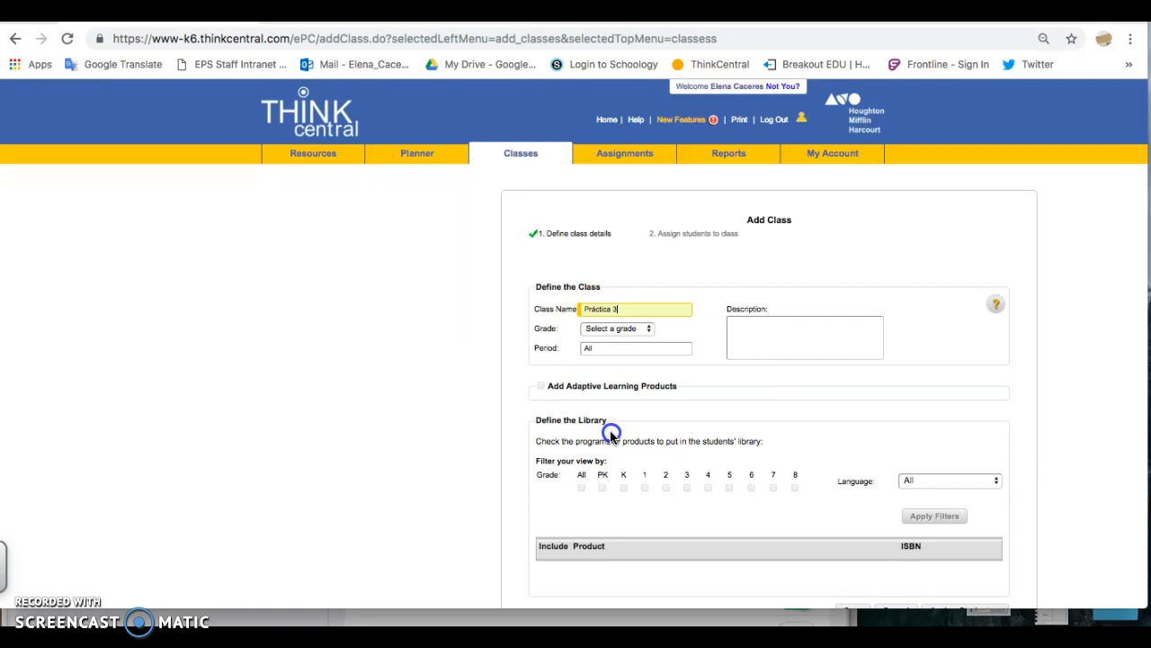
{"action": "left_click", "coordinate": [620, 311]}
{"action": "key", "text": "BackSpace"}
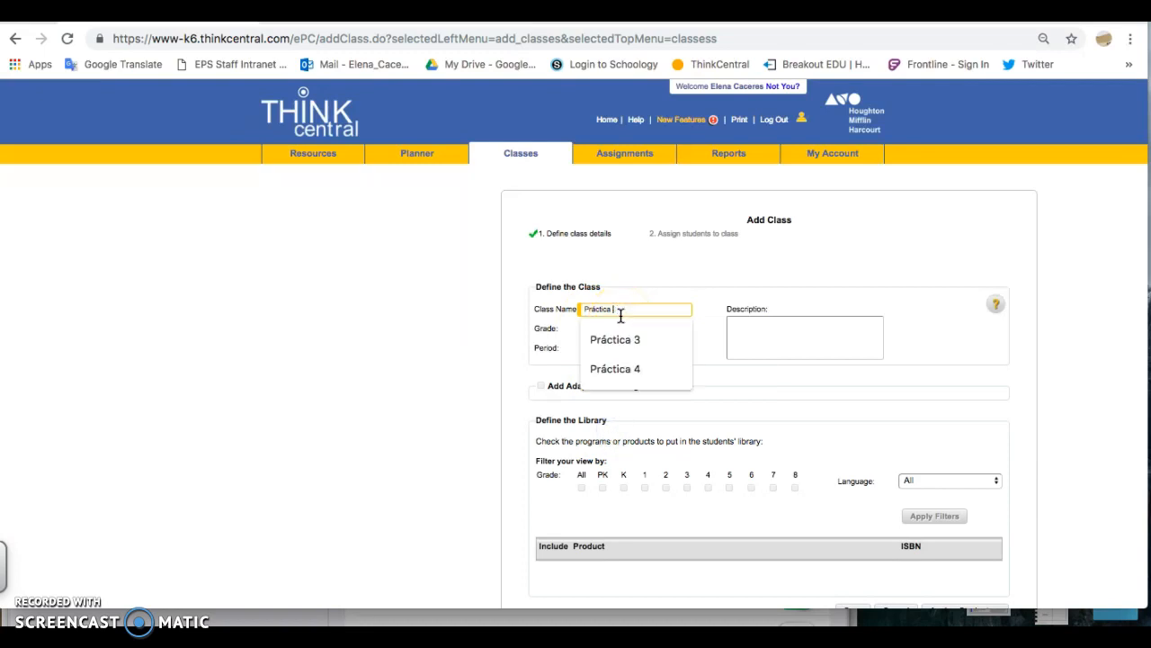
{"action": "type", "text": "5"}
{"action": "left_click", "coordinate": [594, 328]}
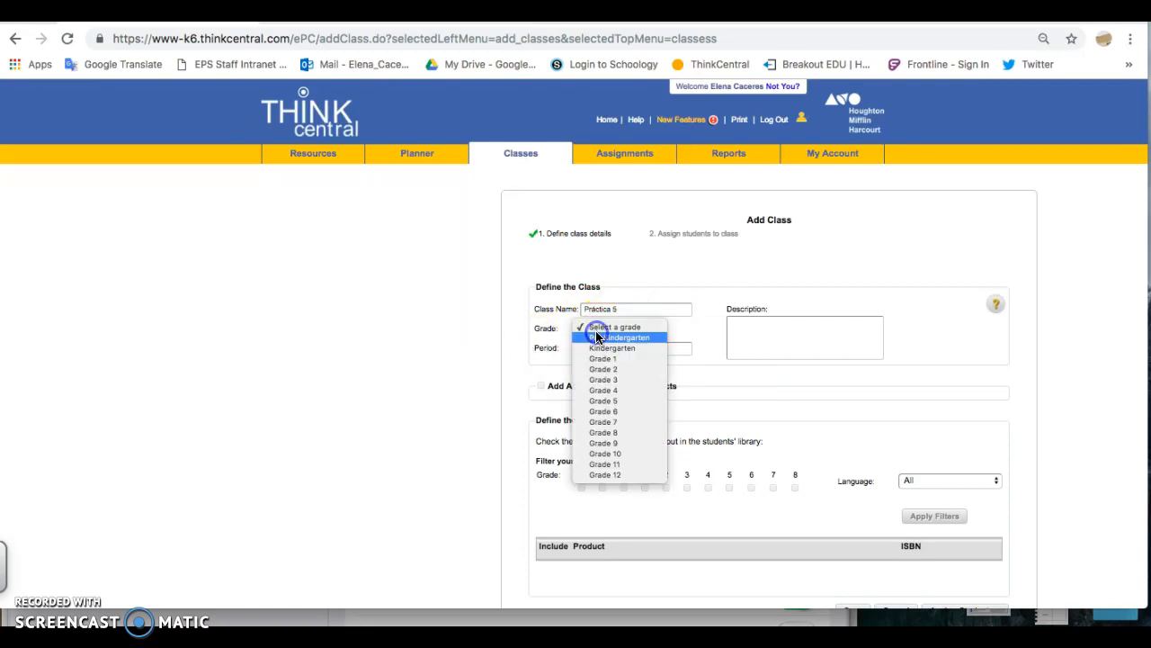
{"action": "left_click", "coordinate": [609, 400]}
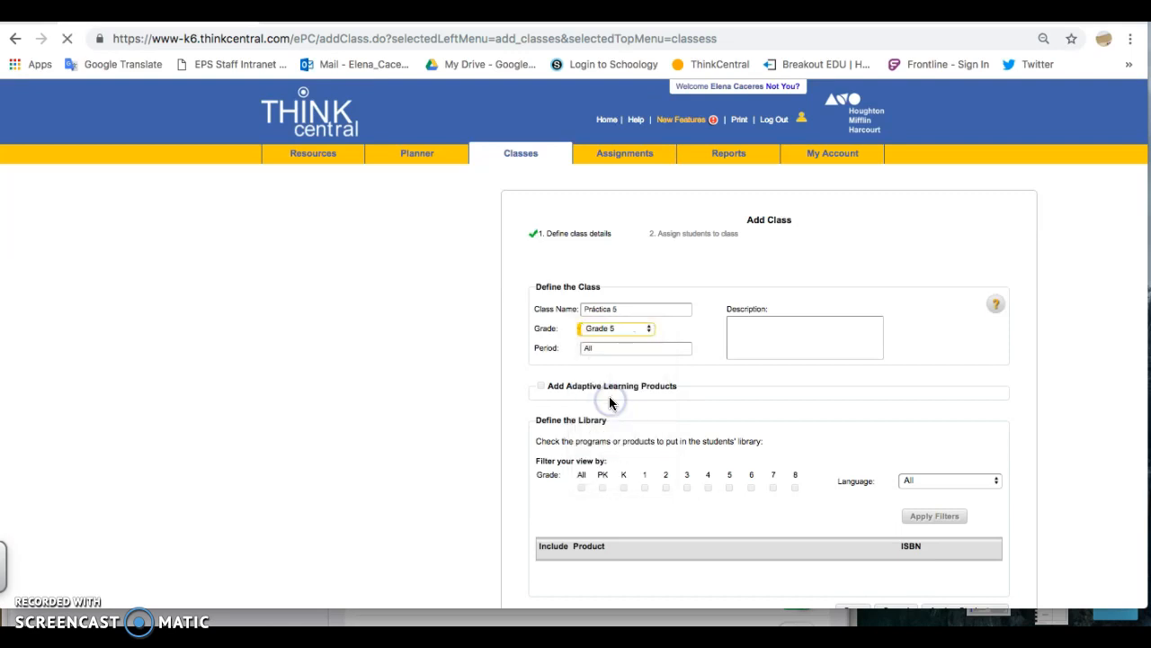
Enable adaptive learning products for the class and include both Personal Math Trainer, G5 products
{"action": "scroll", "coordinate": [617, 339], "scroll_direction": "down", "scroll_amount": 1}
{"action": "scroll", "coordinate": [617, 339], "scroll_direction": "down", "scroll_amount": 1}
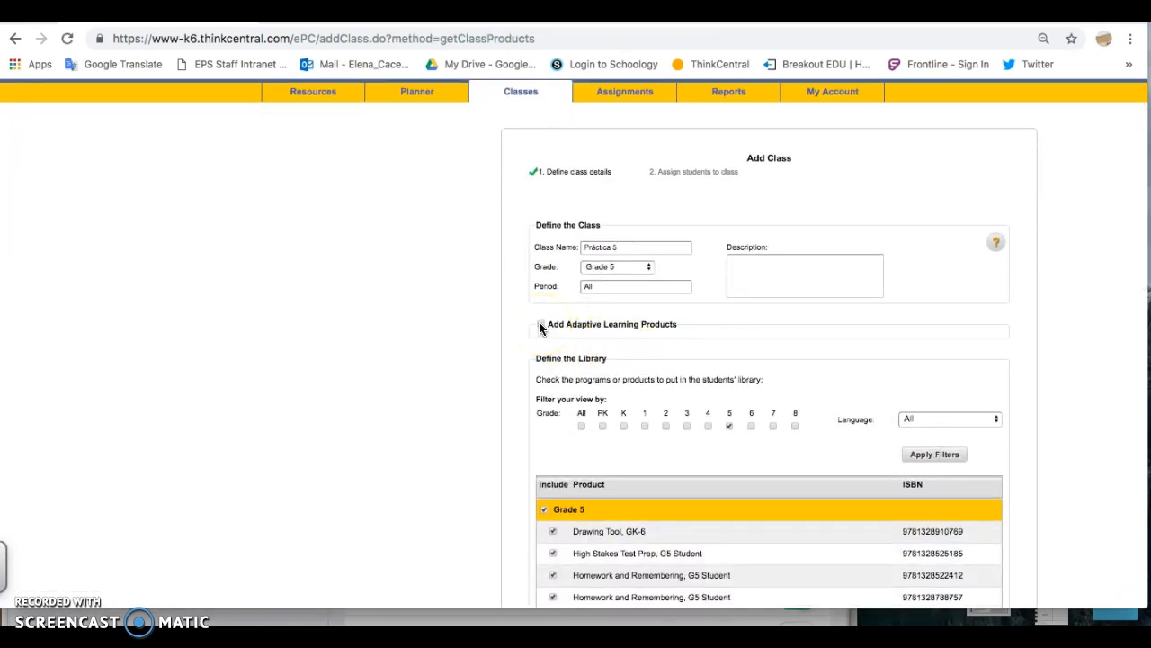
{"action": "left_click", "coordinate": [541, 325]}
{"action": "left_click", "coordinate": [553, 393]}
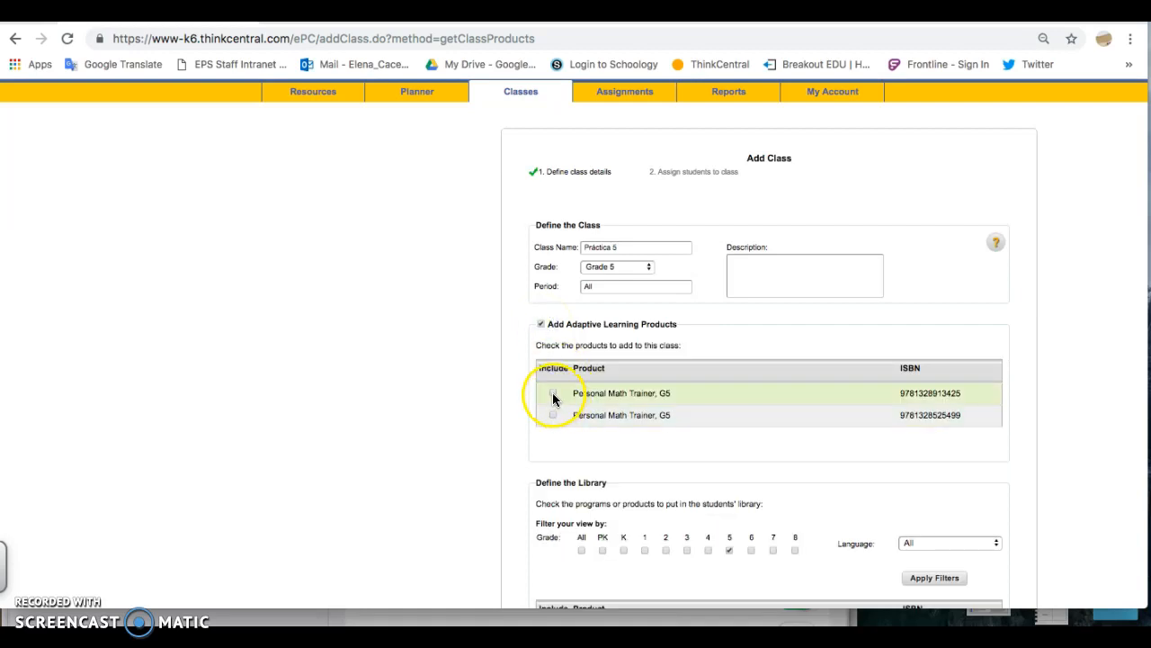
{"action": "left_click", "coordinate": [553, 415]}
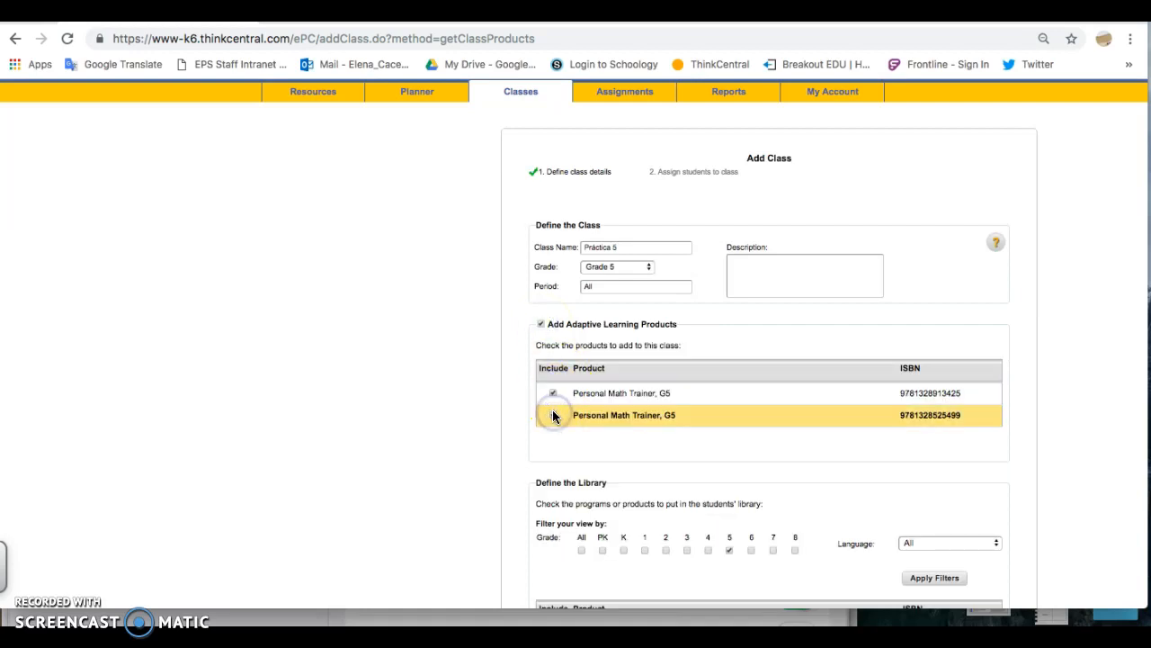
Exclude all Grade 5 products from the class library at once
{"action": "scroll", "coordinate": [554, 416], "scroll_direction": "down", "scroll_amount": 1}
{"action": "scroll", "coordinate": [553, 416], "scroll_direction": "down", "scroll_amount": 1}
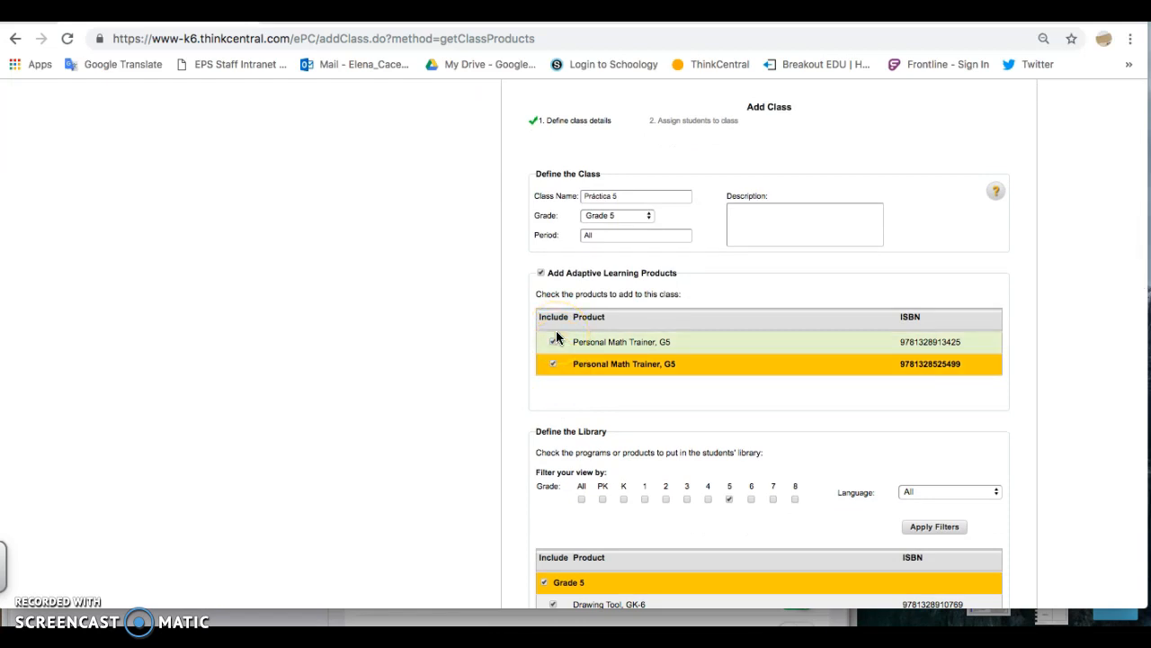
{"action": "scroll", "coordinate": [636, 390], "scroll_direction": "down", "scroll_amount": 6}
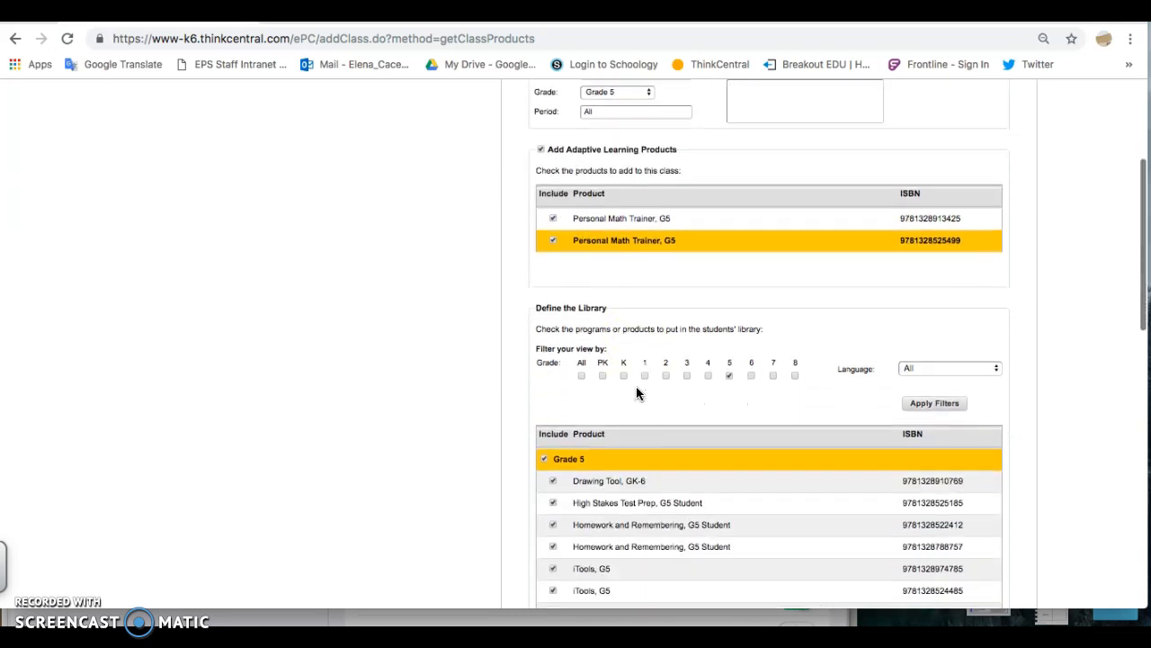
{"action": "scroll", "coordinate": [635, 392], "scroll_direction": "down", "scroll_amount": 6}
{"action": "left_click", "coordinate": [578, 306]}
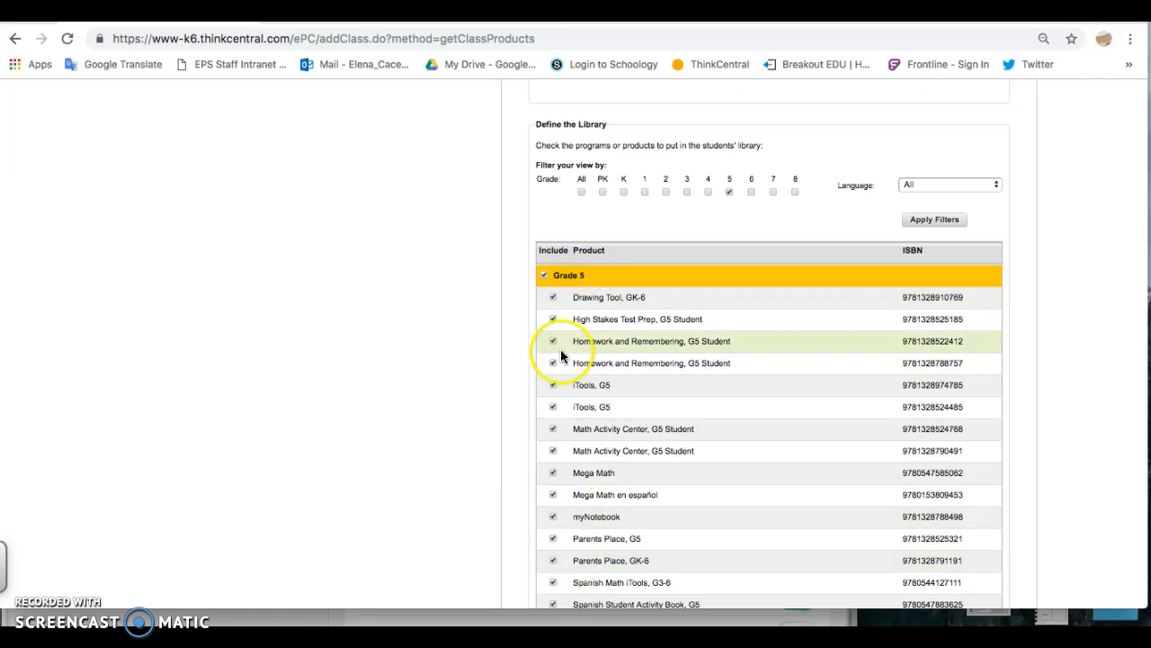
{"action": "left_click", "coordinate": [544, 277]}
{"action": "scroll", "coordinate": [544, 276], "scroll_direction": "down", "scroll_amount": 1}
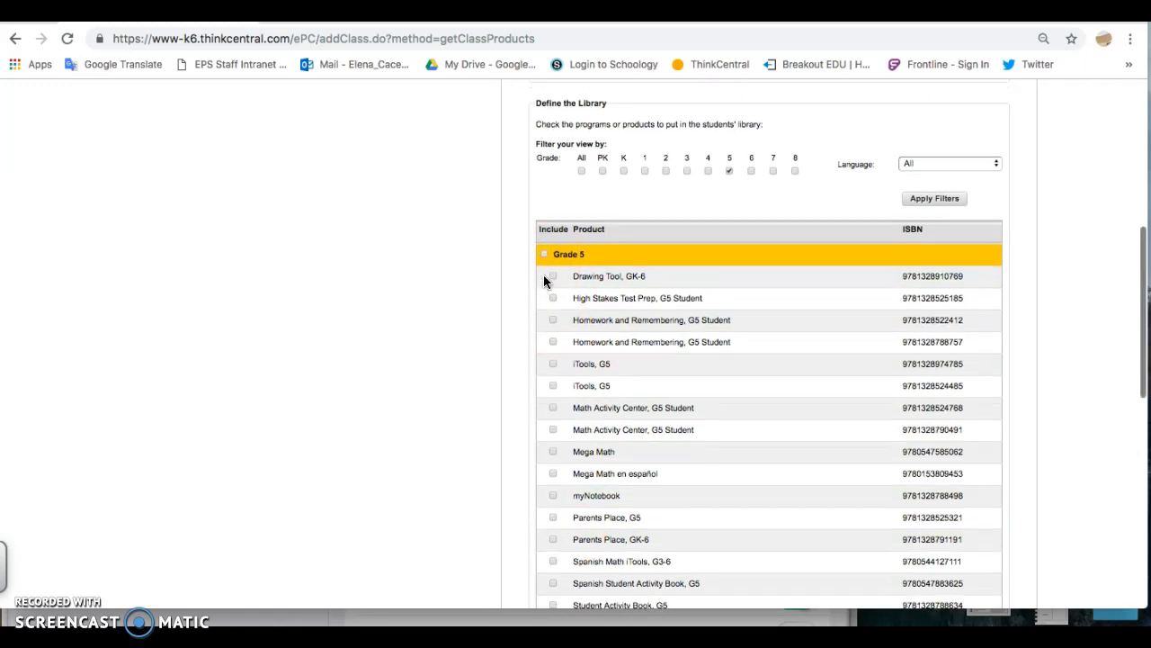
{"action": "scroll", "coordinate": [546, 337], "scroll_direction": "down", "scroll_amount": 2}
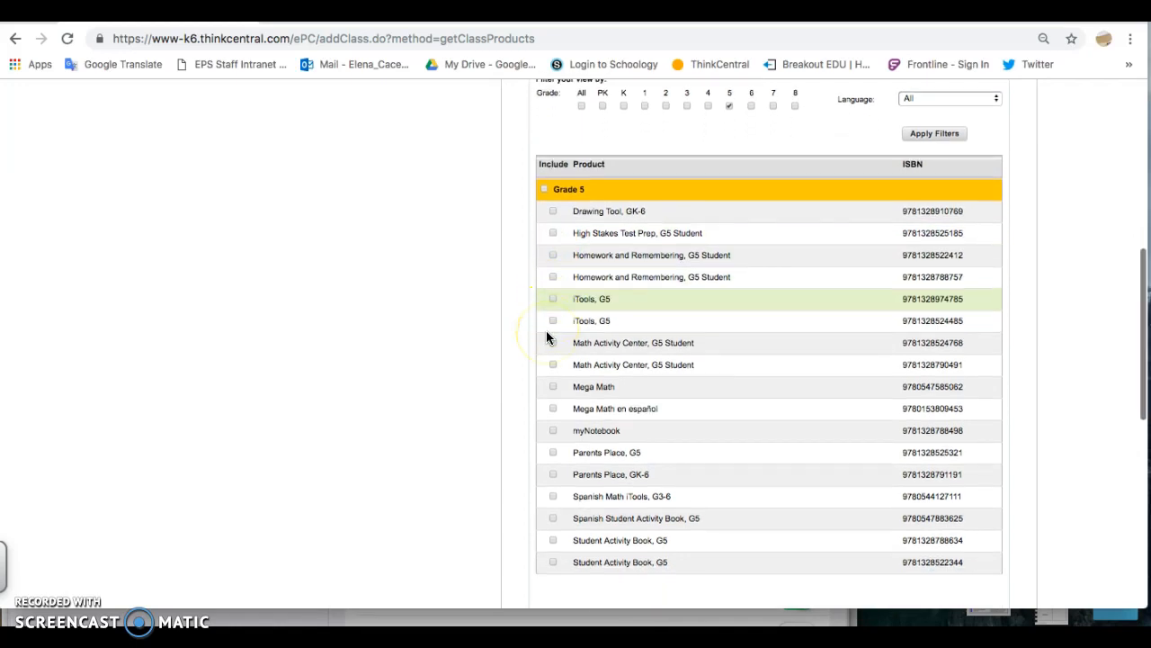
Include Drawing Tool GK-6, Mega Math en español, Spanish Math iTools G3-6 and Spanish Student Activity Book G5 in the class library
{"action": "left_click", "coordinate": [552, 182]}
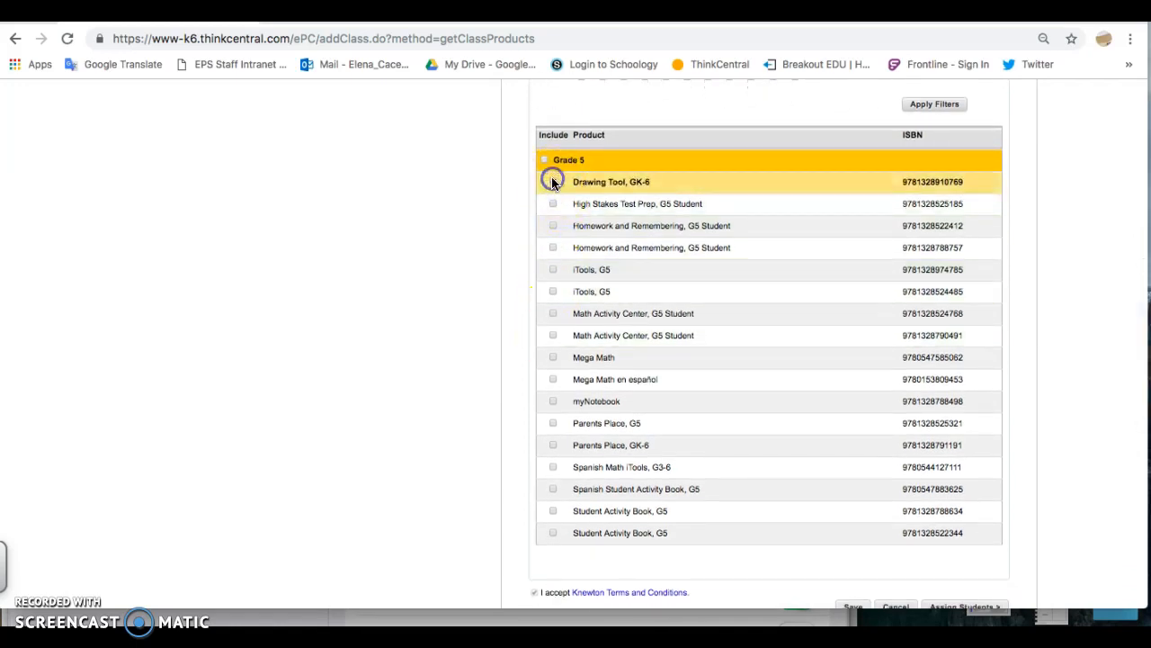
{"action": "left_click", "coordinate": [554, 380]}
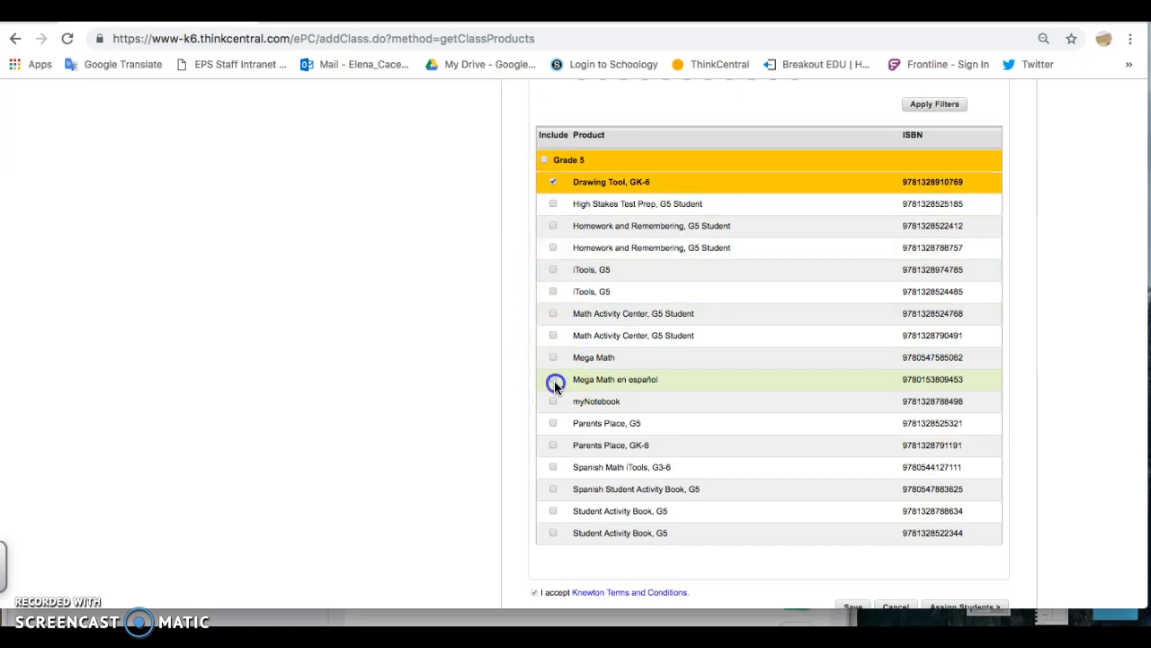
{"action": "left_click", "coordinate": [552, 467]}
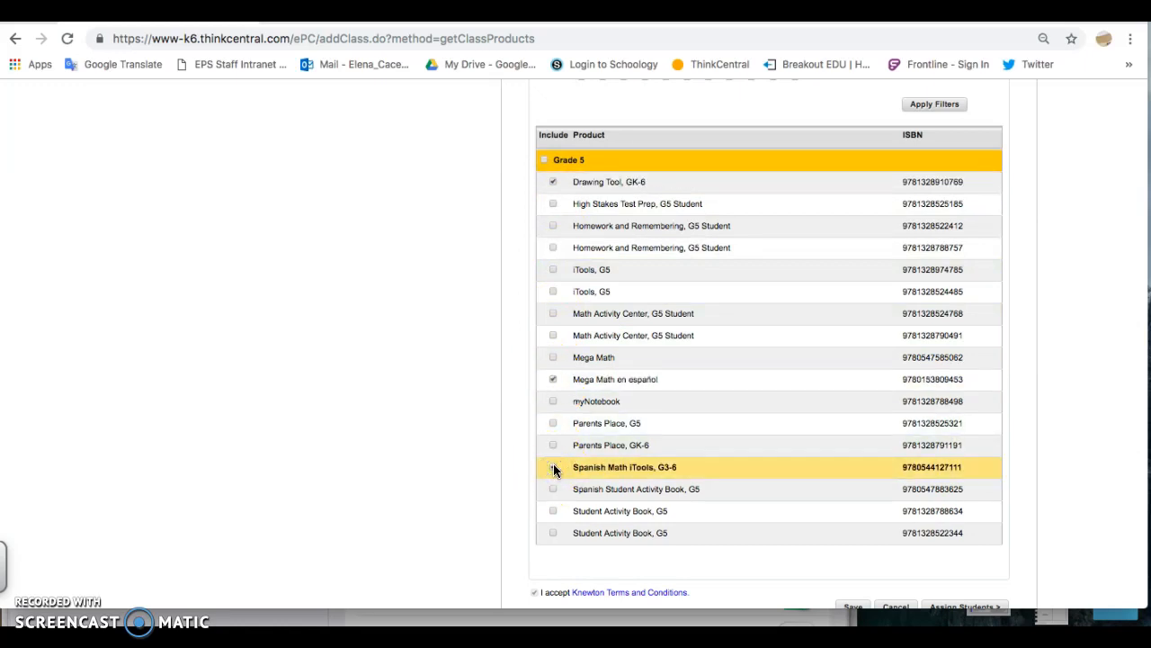
{"action": "left_click", "coordinate": [553, 466]}
{"action": "left_click", "coordinate": [553, 488]}
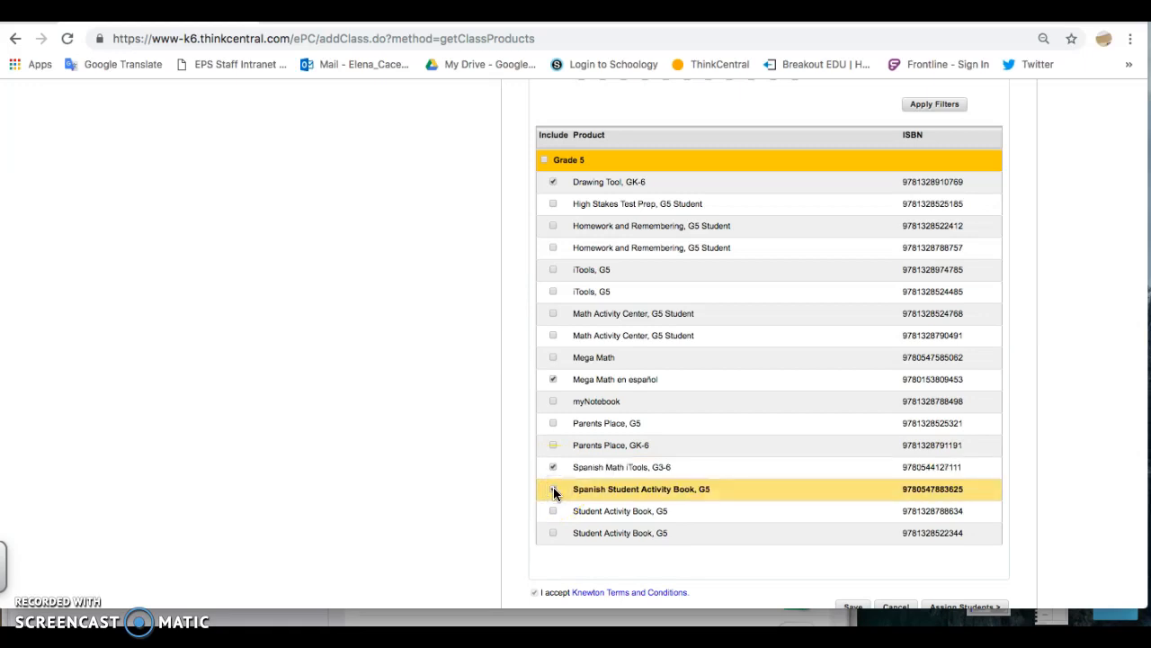
{"action": "left_click", "coordinate": [553, 488]}
Proceed to assigning students to the class and find the students from Grade 5
{"action": "scroll", "coordinate": [553, 487], "scroll_direction": "down", "scroll_amount": 2}
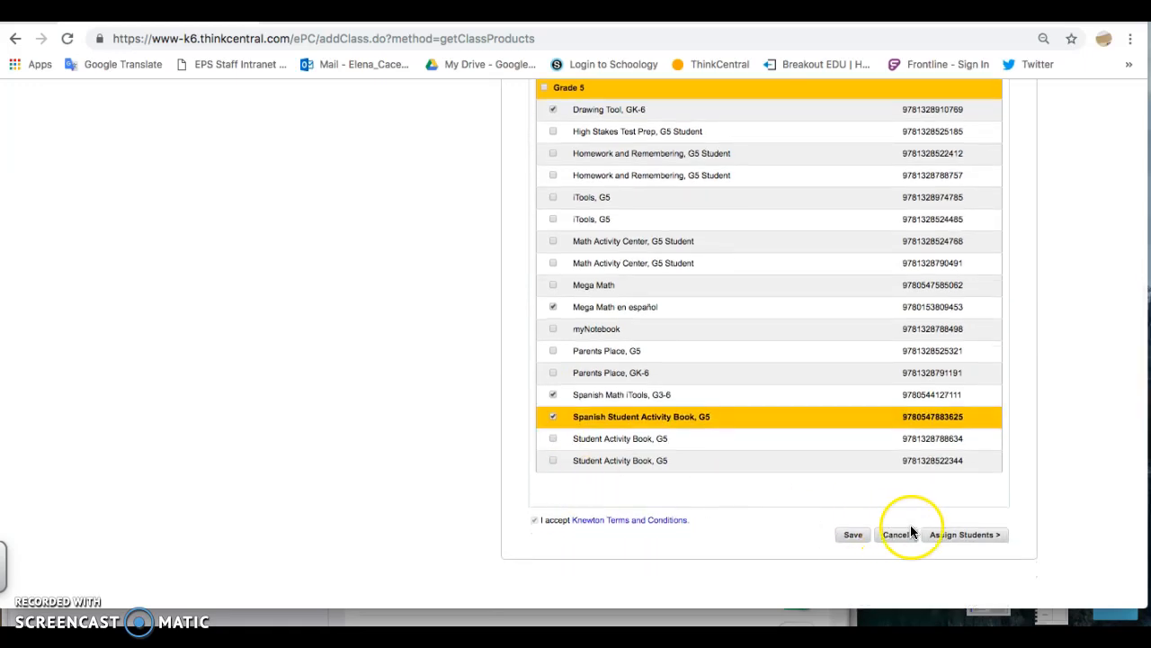
{"action": "left_click", "coordinate": [947, 536]}
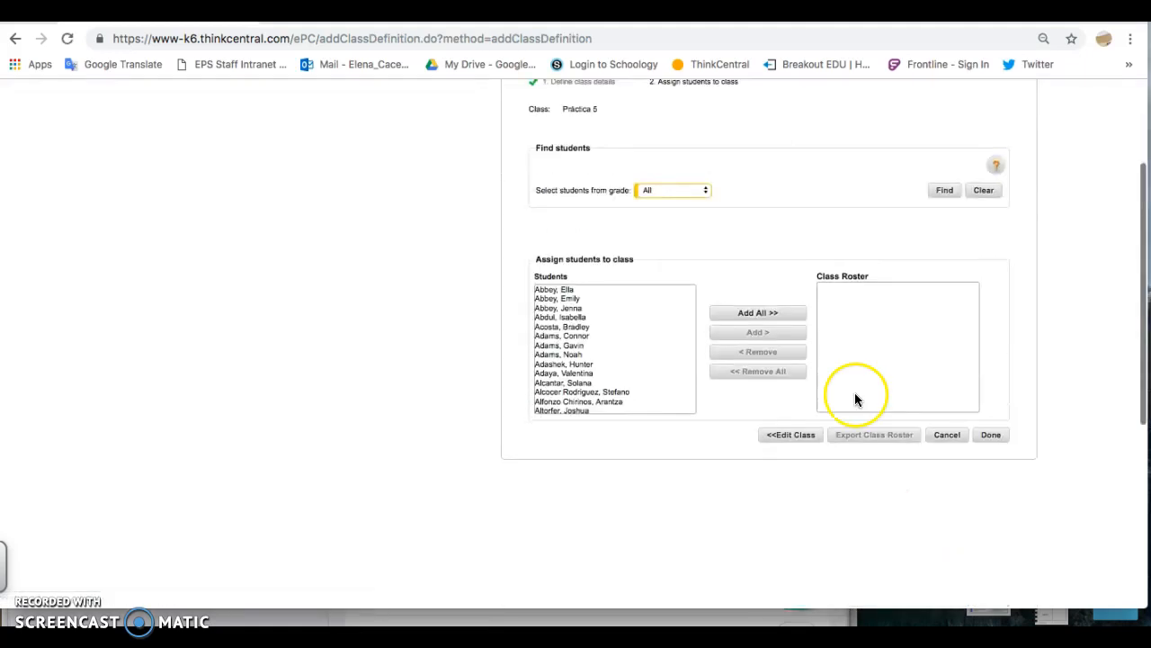
{"action": "scroll", "coordinate": [752, 258], "scroll_direction": "down", "scroll_amount": 1}
{"action": "scroll", "coordinate": [753, 259], "scroll_direction": "up", "scroll_amount": 1}
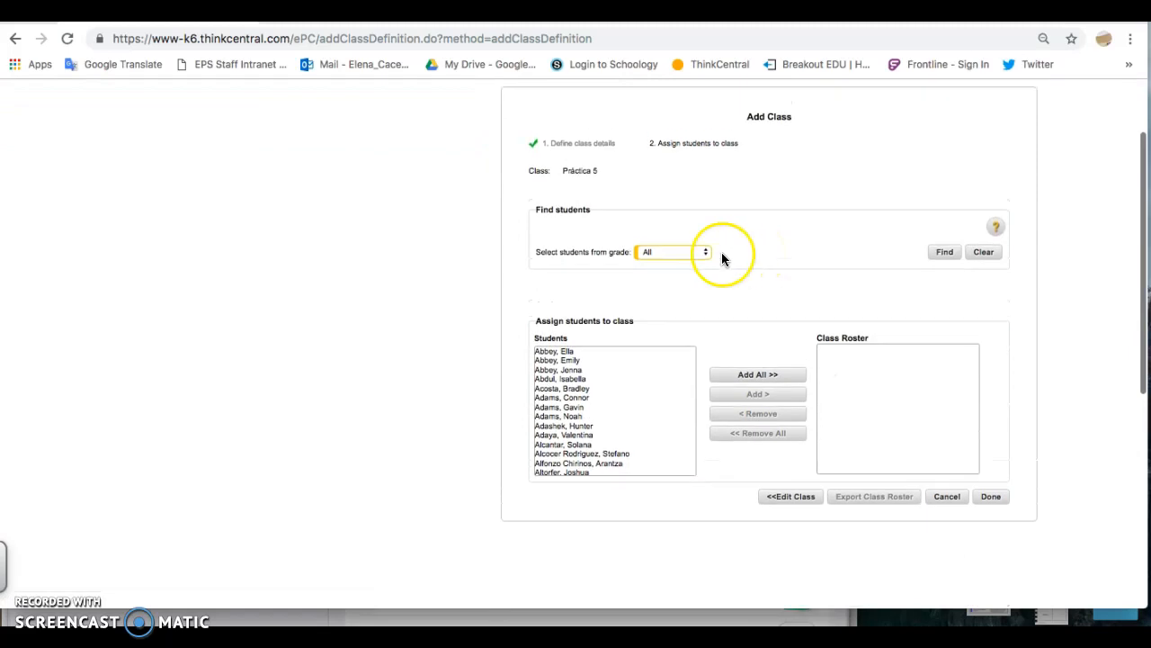
{"action": "left_click", "coordinate": [681, 252]}
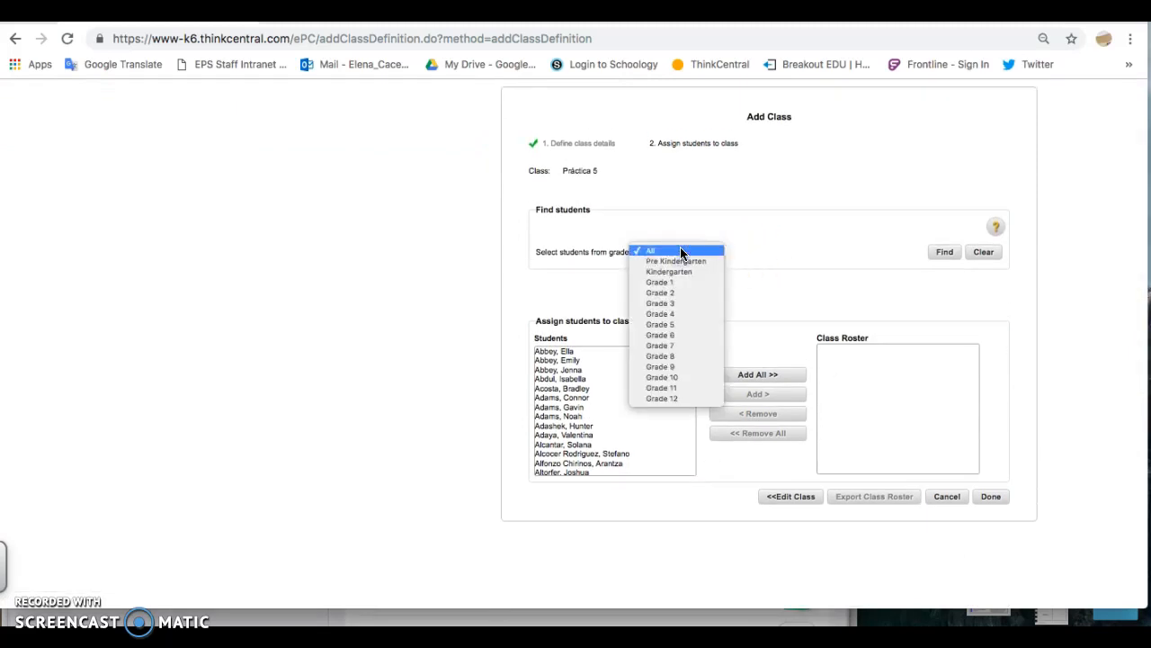
{"action": "left_click", "coordinate": [665, 326]}
{"action": "left_click", "coordinate": [941, 259]}
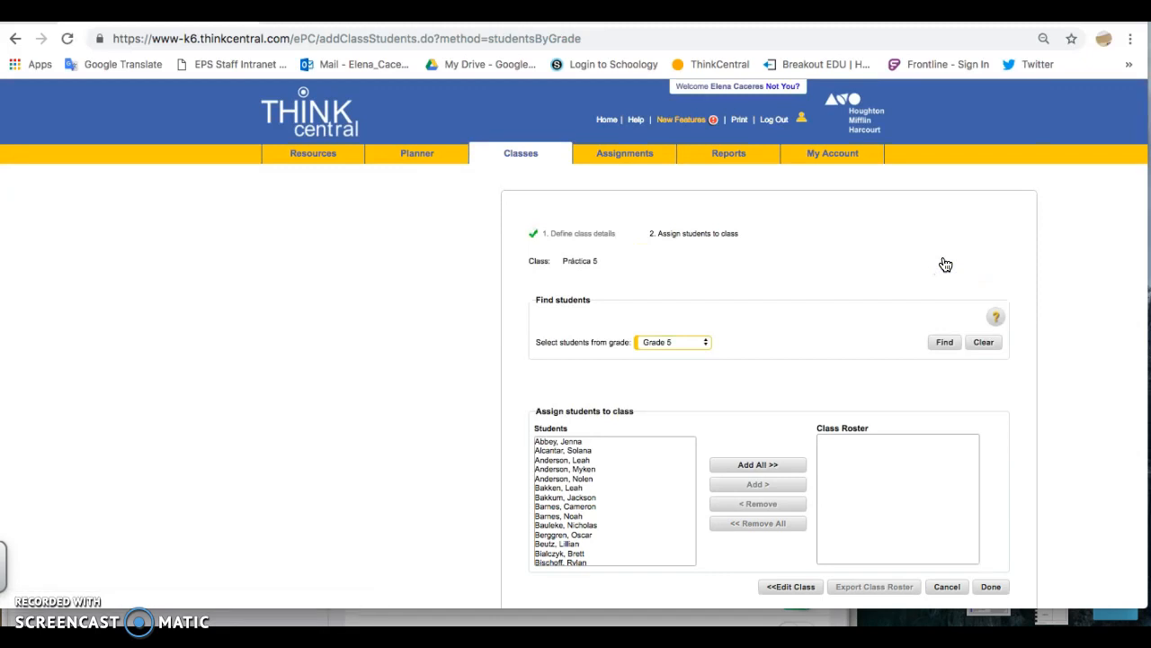
Add the first two students in the Grade 5 list to the class roster, one at a time
{"action": "scroll", "coordinate": [945, 264], "scroll_direction": "down", "scroll_amount": 2}
{"action": "left_click", "coordinate": [605, 314]}
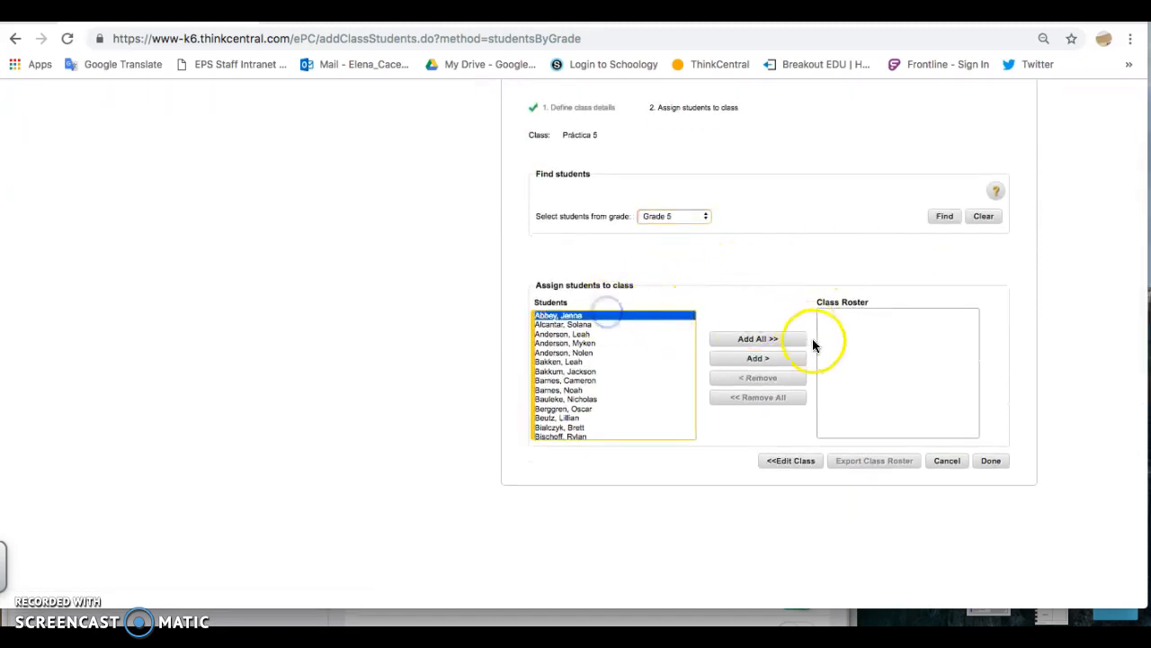
{"action": "left_click", "coordinate": [782, 362]}
{"action": "left_click", "coordinate": [631, 315]}
{"action": "left_click", "coordinate": [747, 360]}
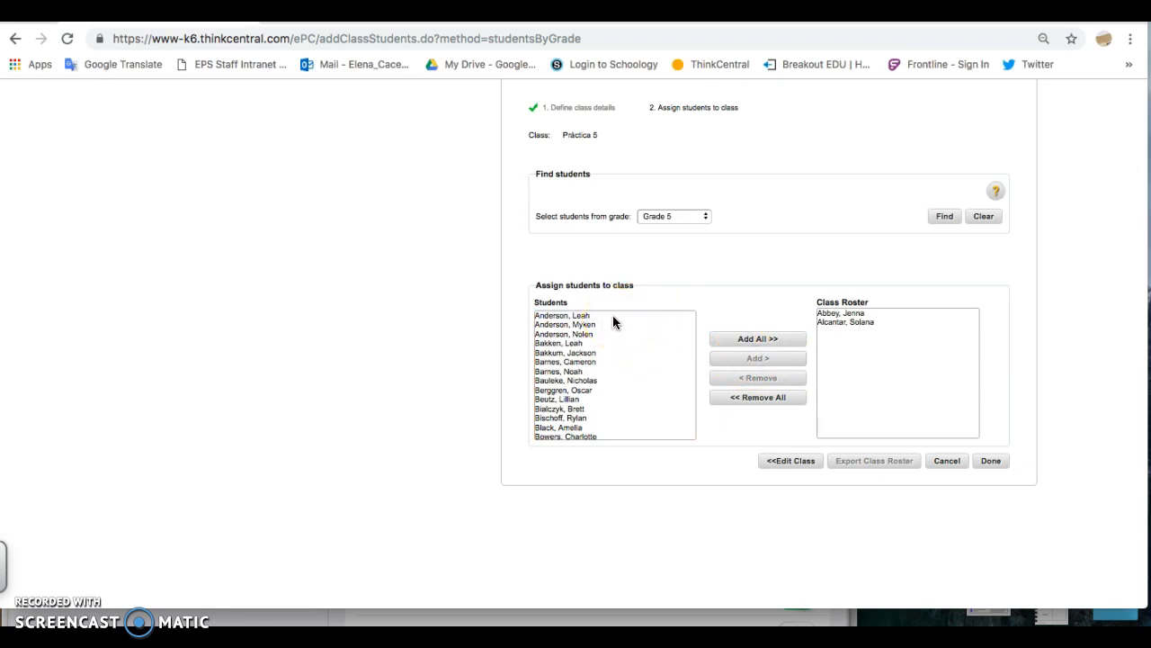
Add the next five listed students to the class roster together and finish creating the class
{"action": "left_click", "coordinate": [613, 316]}
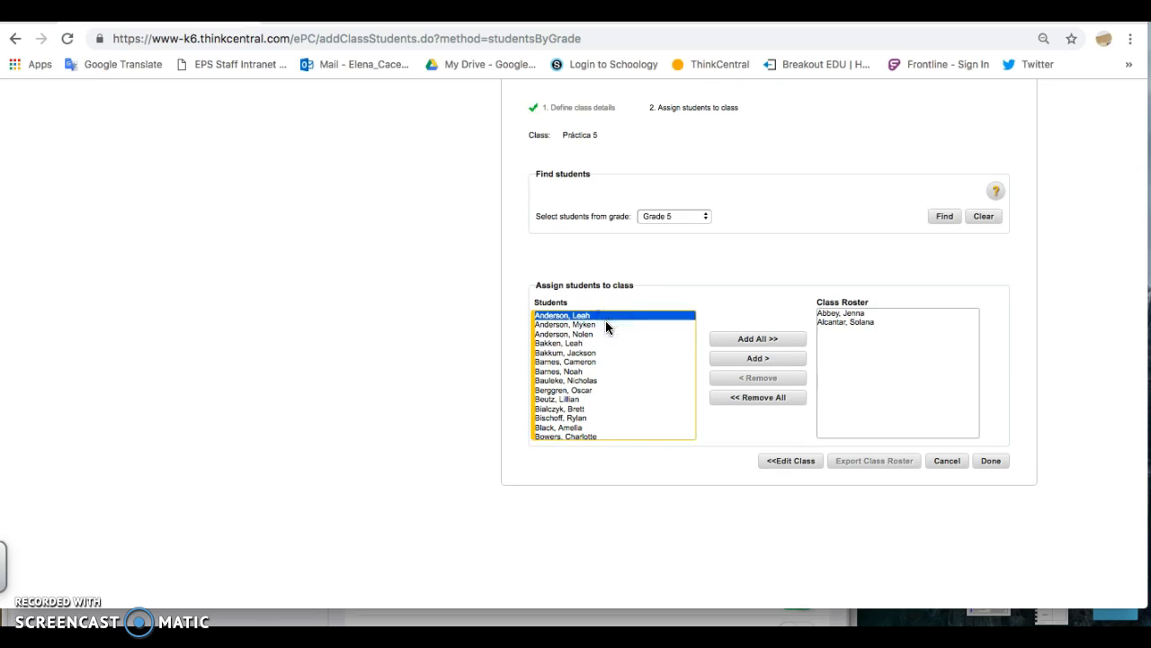
{"action": "left_click", "coordinate": [606, 324], "text": "shift"}
{"action": "left_click", "coordinate": [593, 334], "text": "shift"}
{"action": "left_click", "coordinate": [585, 344], "text": "shift"}
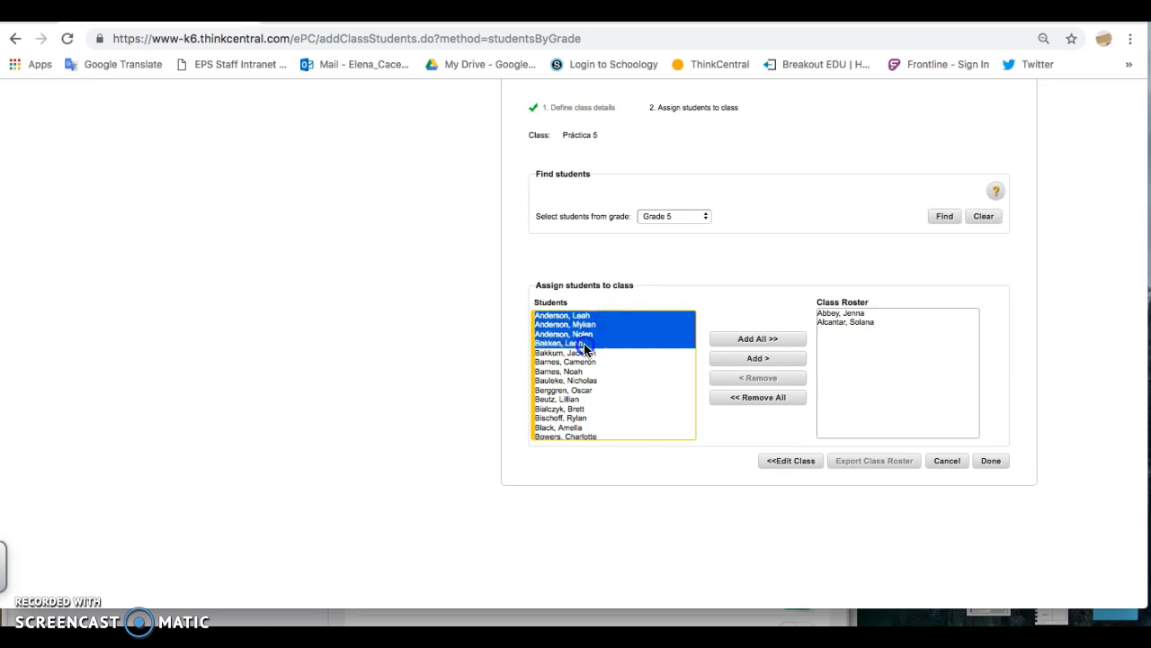
{"action": "left_click", "coordinate": [585, 353], "text": "shift"}
{"action": "left_click", "coordinate": [760, 358]}
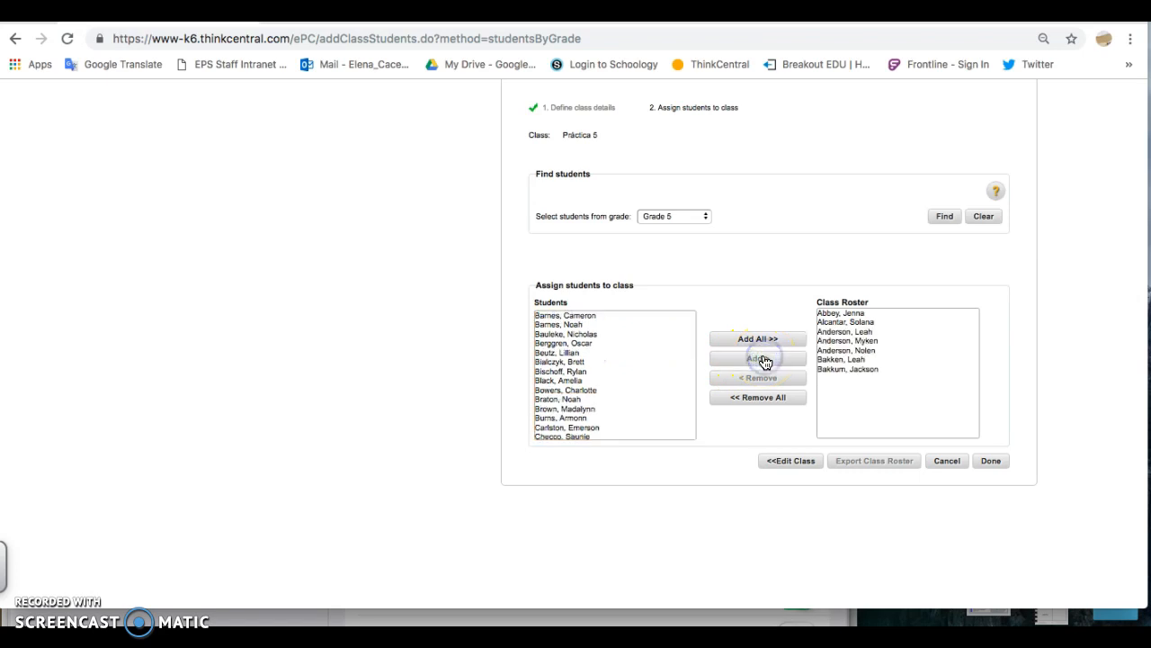
{"action": "left_click", "coordinate": [993, 461]}
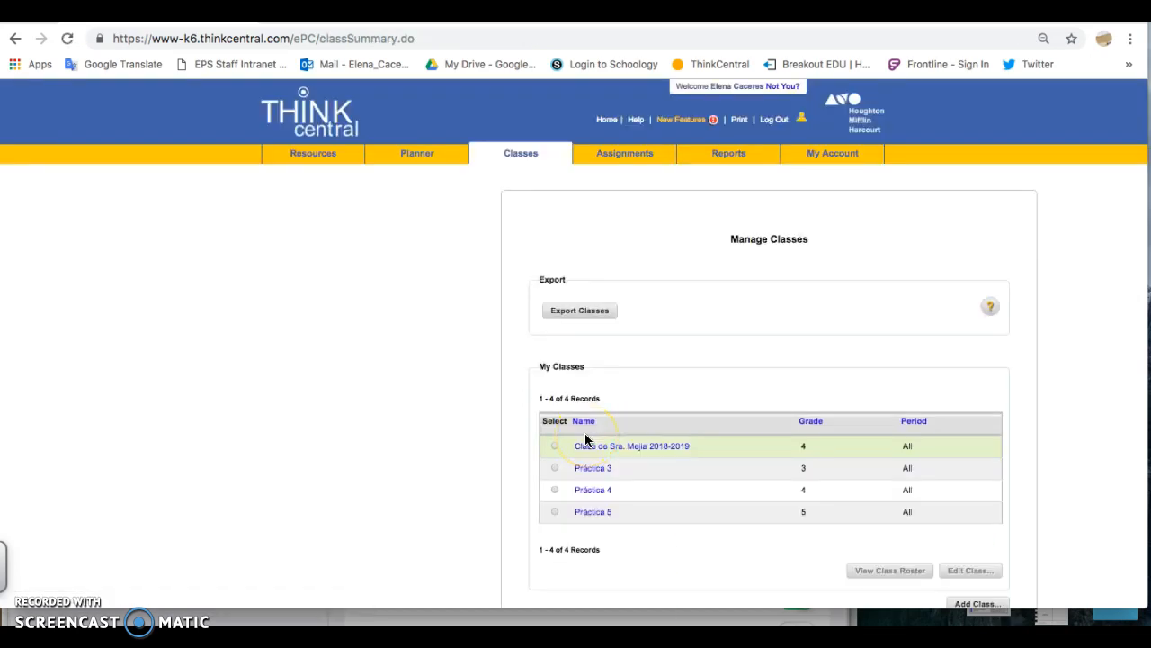
Return to the home dashboard and show the Grade 5 resources for Math Expressions 2018 Spanish
{"action": "left_click", "coordinate": [307, 122]}
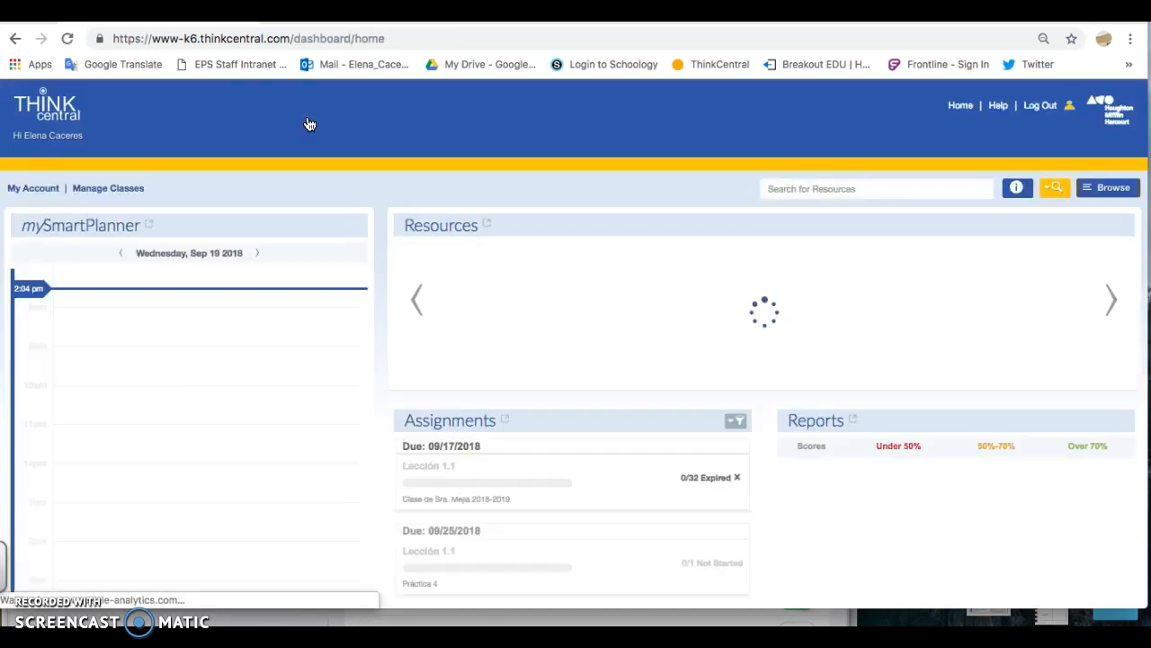
{"action": "left_click", "coordinate": [1026, 224]}
{"action": "left_click", "coordinate": [974, 306]}
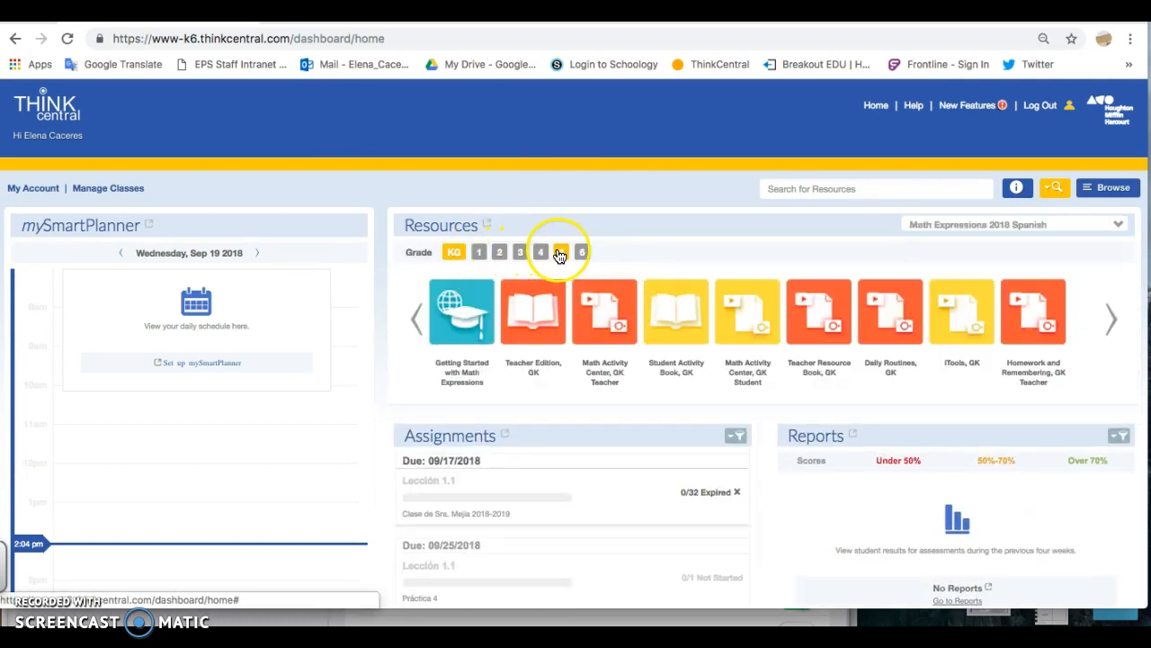
{"action": "left_click", "coordinate": [562, 251]}
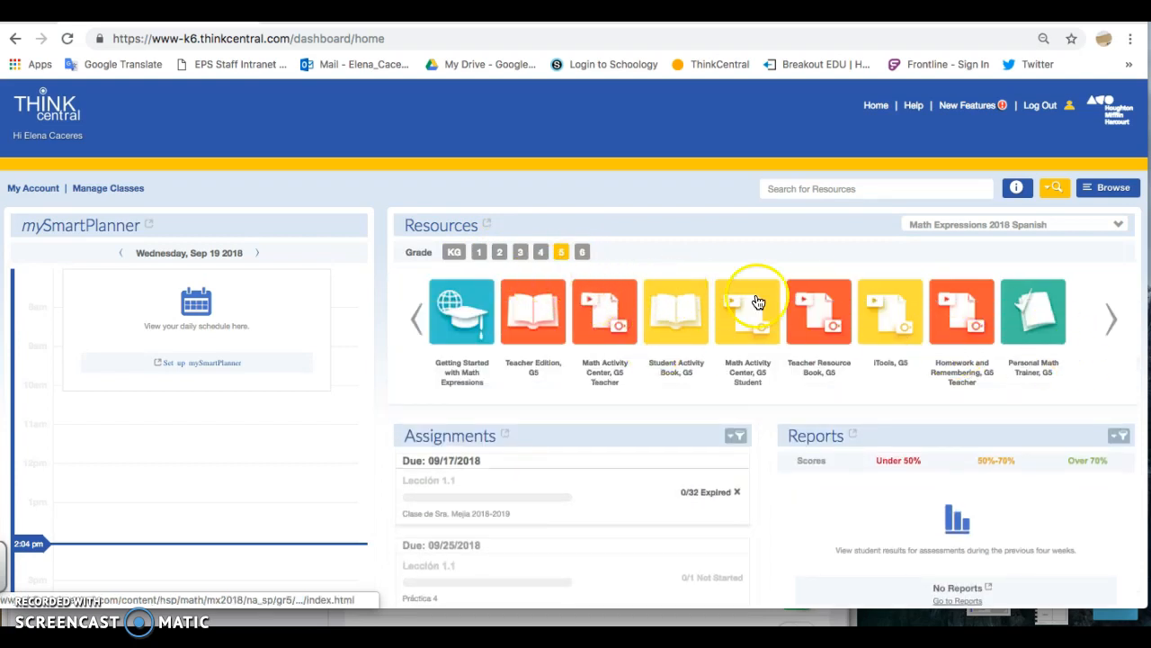
Open the Grade 5 Personal Math Trainer and expand the Unit 1 Lesson Level Homework under Spanish PMT
{"action": "left_click", "coordinate": [1041, 303]}
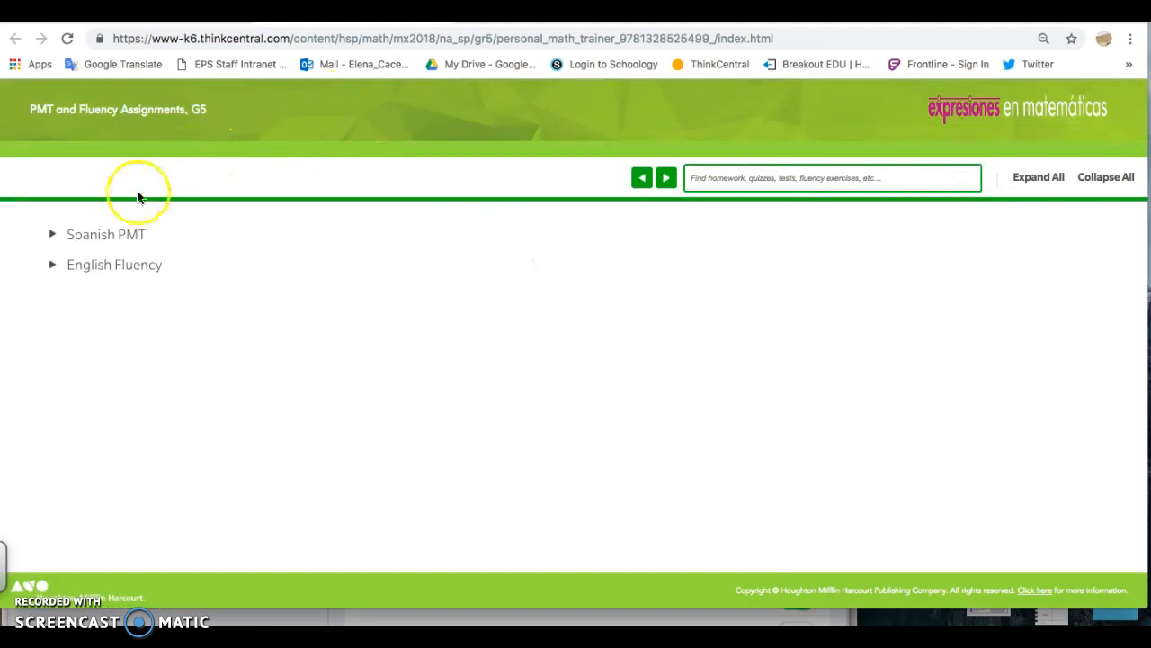
{"action": "left_click", "coordinate": [56, 236]}
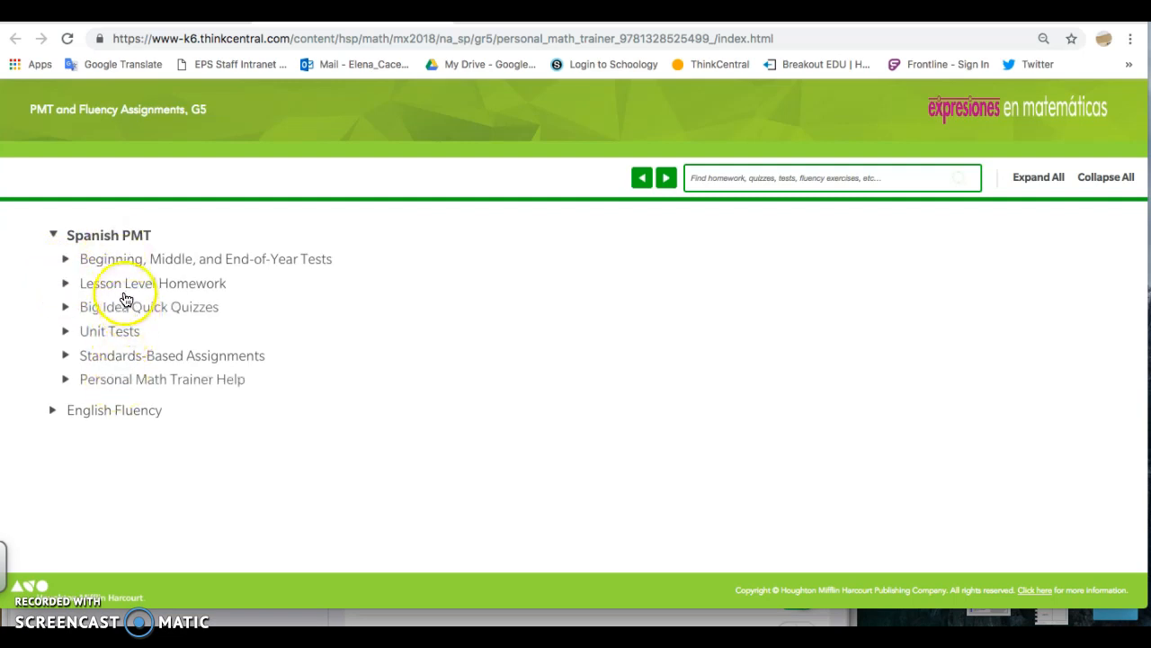
{"action": "left_click", "coordinate": [67, 285]}
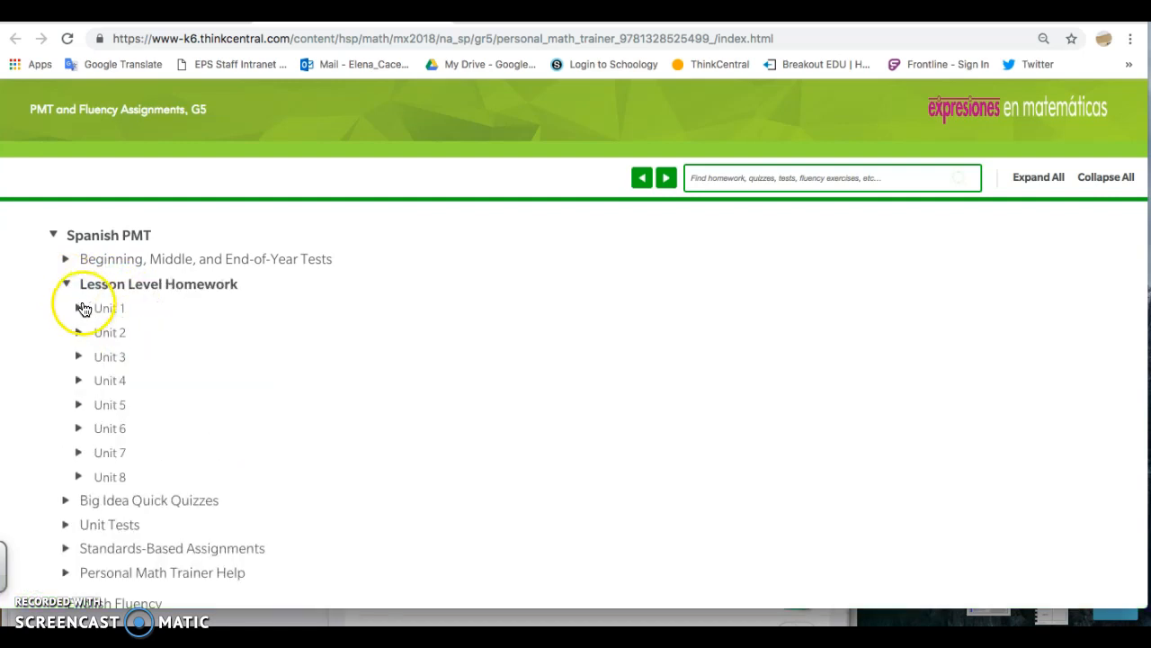
{"action": "left_click", "coordinate": [81, 309]}
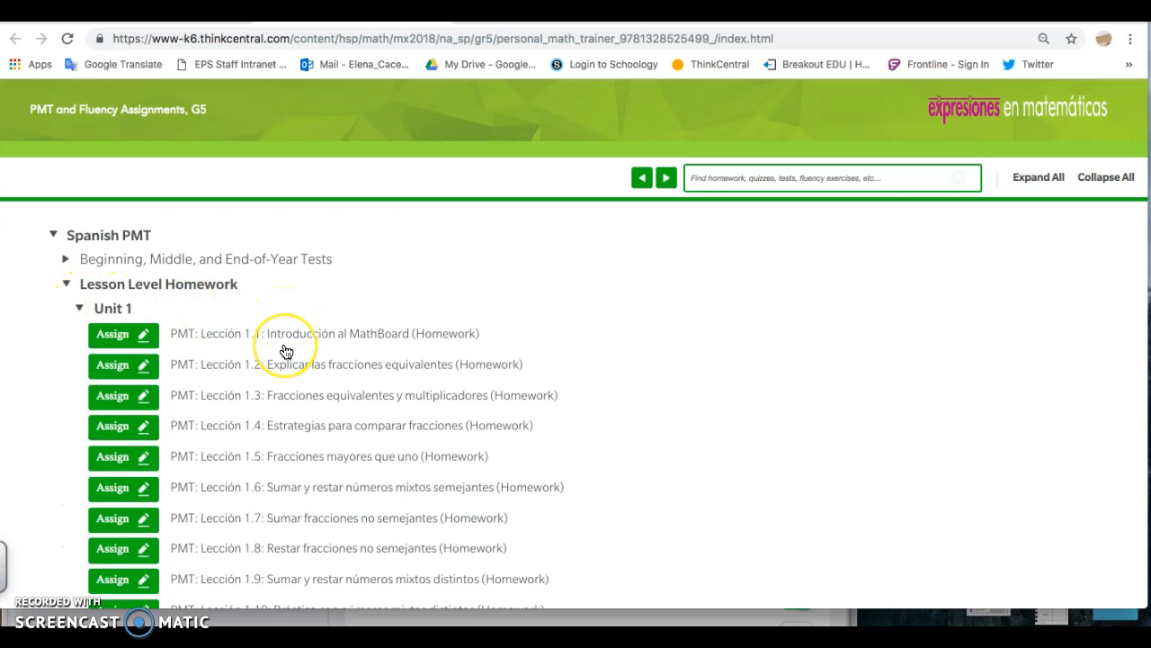
{"action": "scroll", "coordinate": [282, 352], "scroll_direction": "down", "scroll_amount": 2}
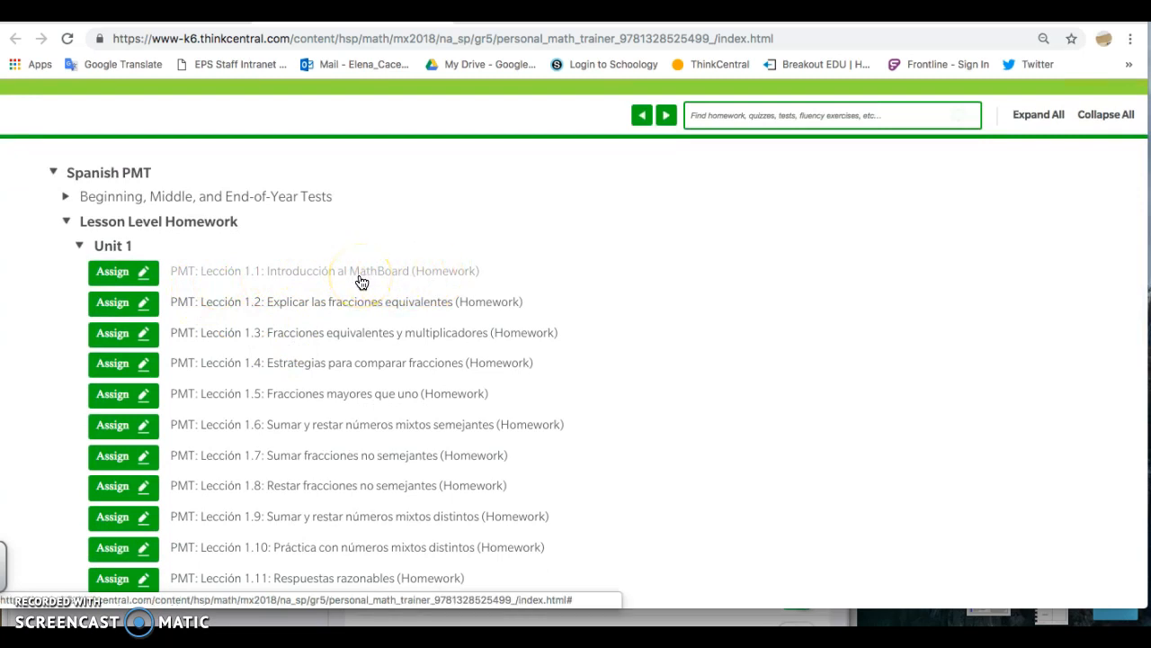
Start assigning the Lección 1.1 homework, naming the assignment Lección 1.1 and setting the student instructions to "Haz la lección 1.1"
{"action": "left_click", "coordinate": [120, 275]}
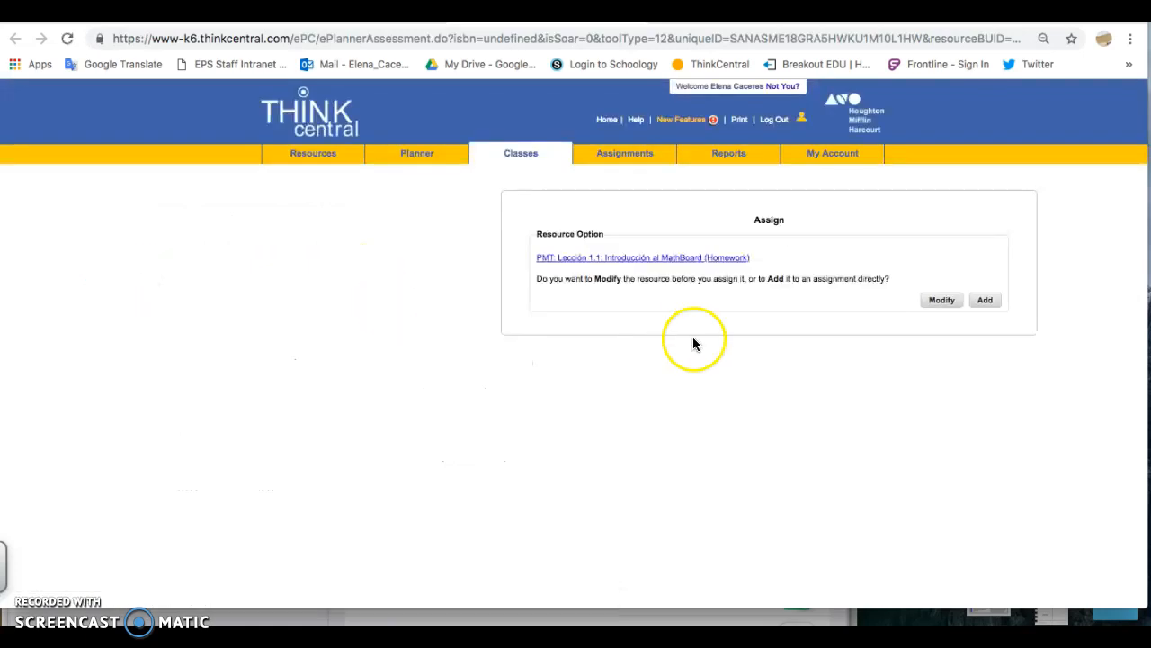
{"action": "left_click", "coordinate": [949, 299]}
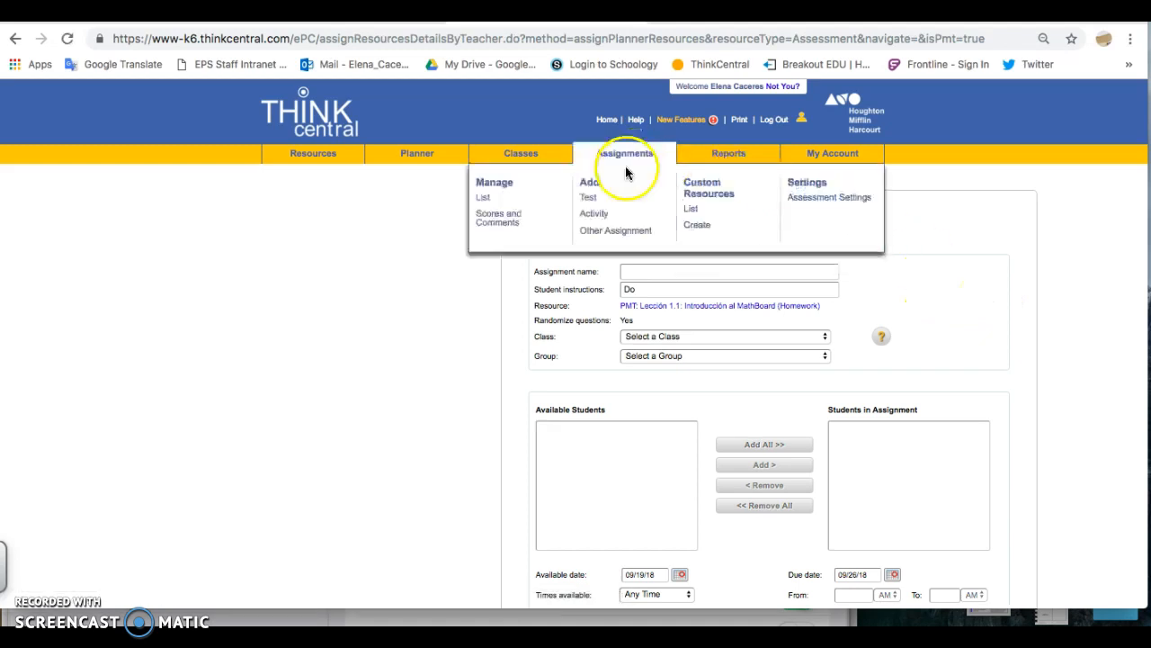
{"action": "left_click", "coordinate": [643, 279]}
{"action": "left_click", "coordinate": [664, 303]}
{"action": "left_click", "coordinate": [634, 289]}
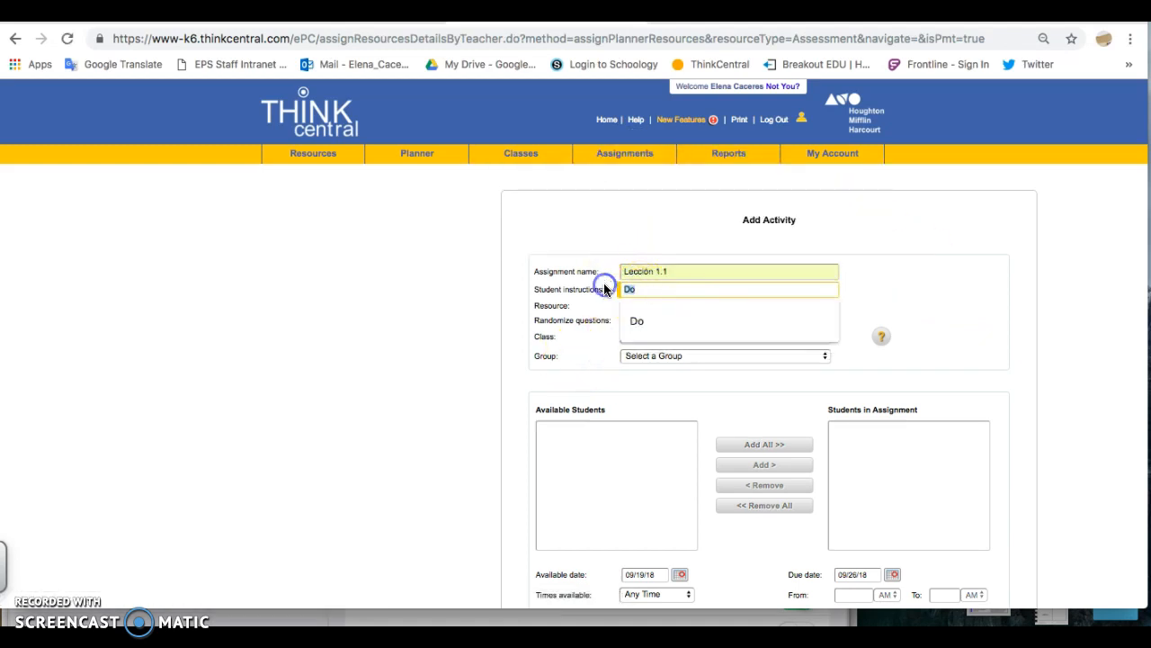
{"action": "type", "text": "Haz la lección 1.1"}
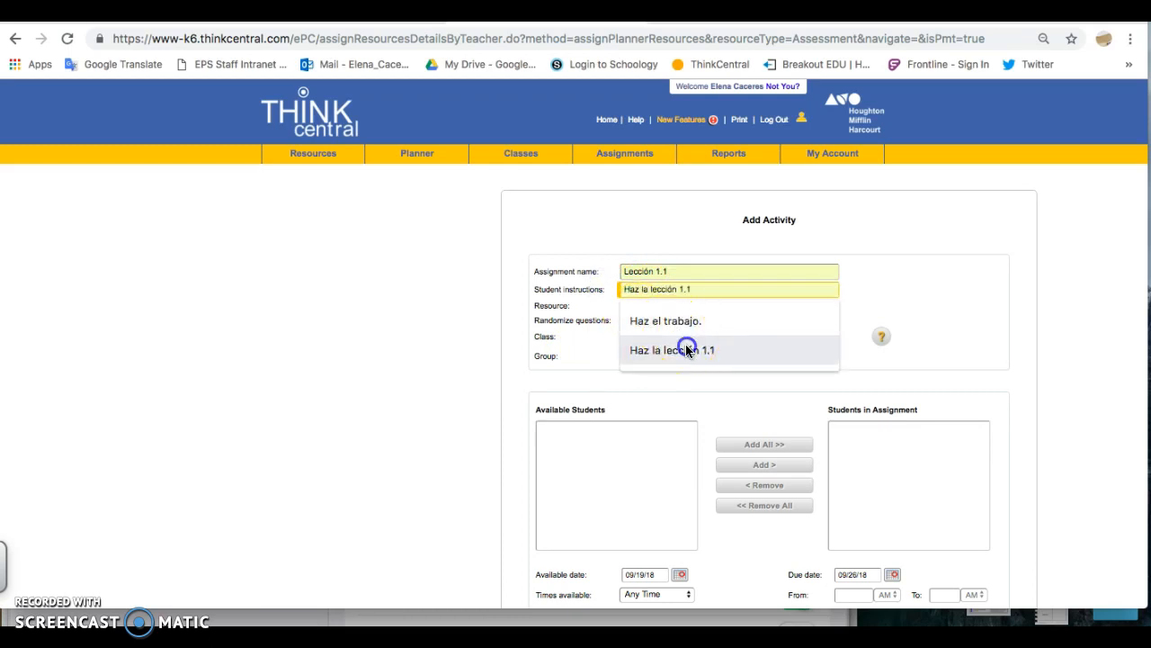
{"action": "left_click", "coordinate": [686, 349]}
Select the class Práctica 5 for the assignment and add all its available students
{"action": "scroll", "coordinate": [686, 350], "scroll_direction": "down", "scroll_amount": 1}
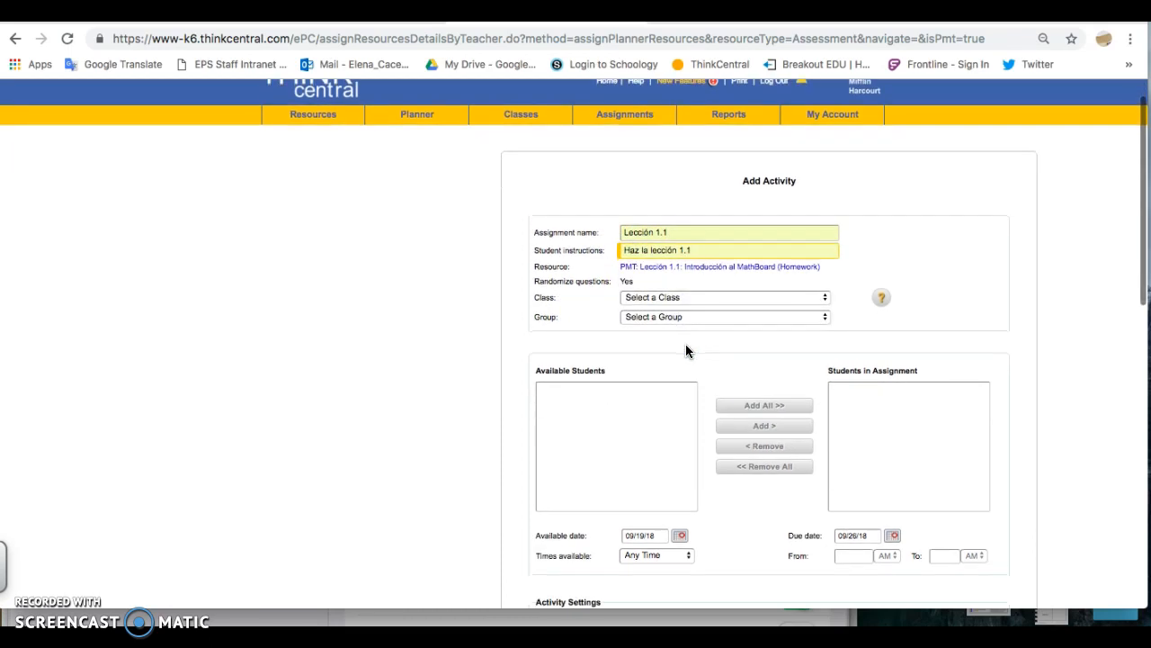
{"action": "left_click", "coordinate": [670, 300]}
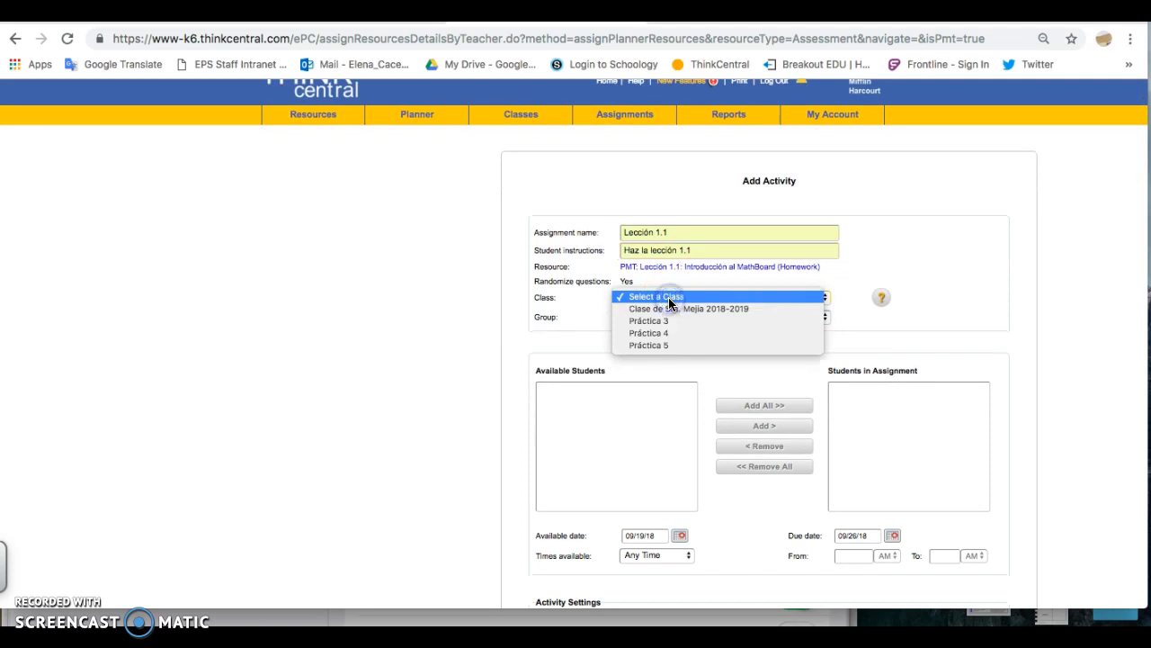
{"action": "left_click", "coordinate": [662, 343]}
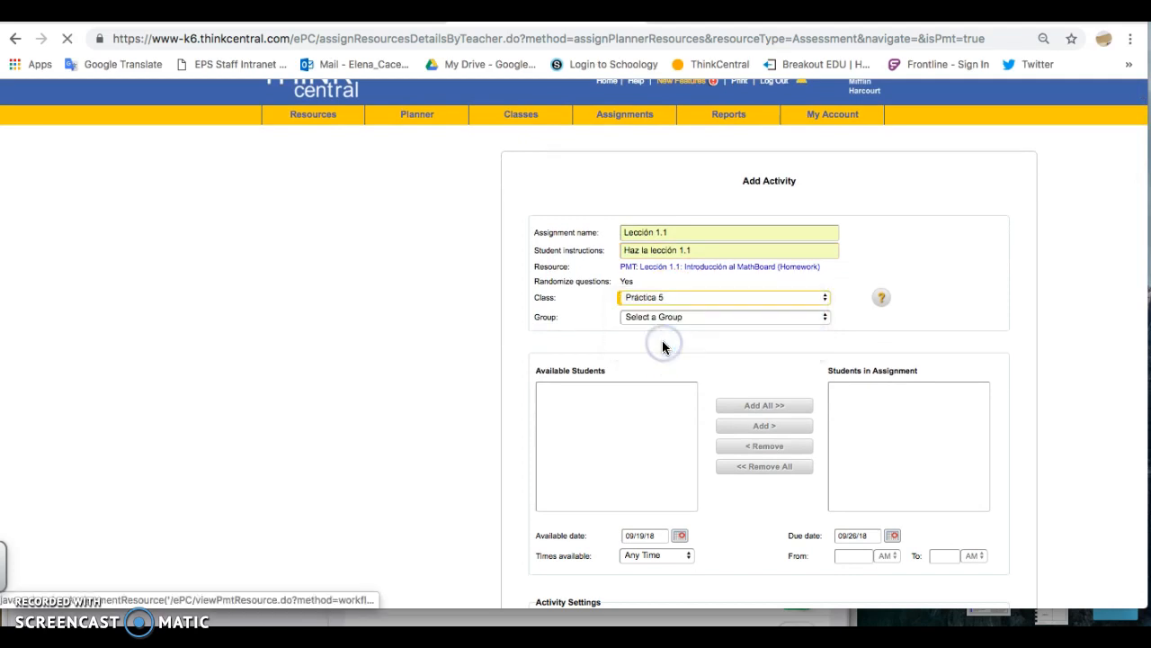
{"action": "scroll", "coordinate": [662, 340], "scroll_direction": "down", "scroll_amount": 2}
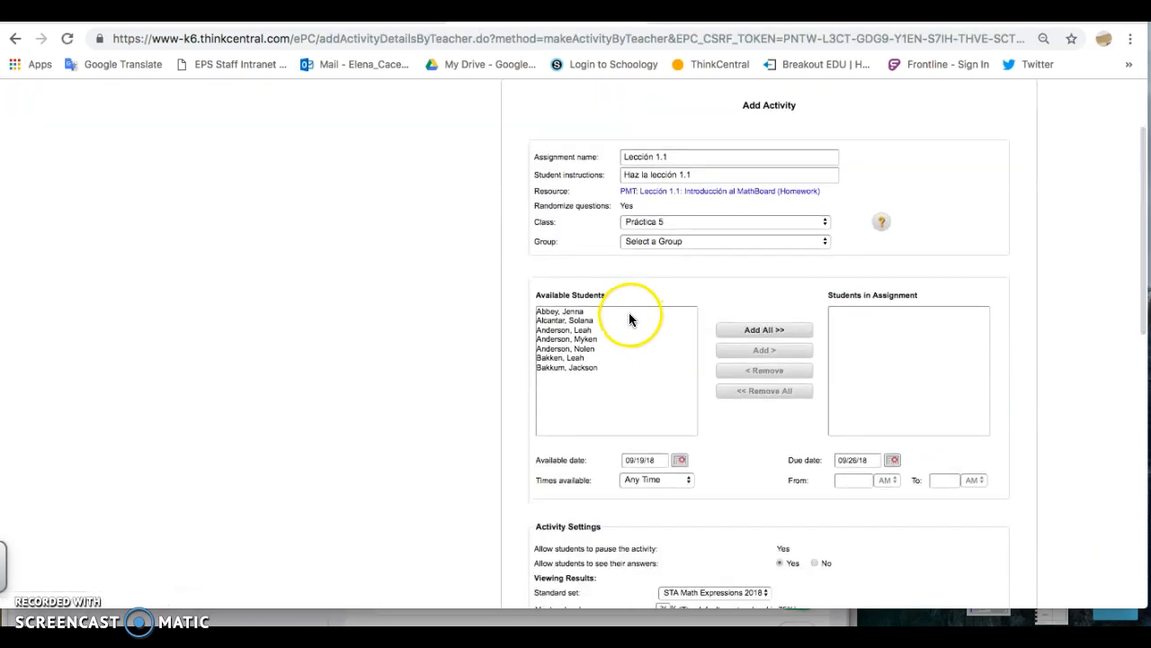
{"action": "left_click", "coordinate": [629, 312]}
{"action": "left_click", "coordinate": [777, 329]}
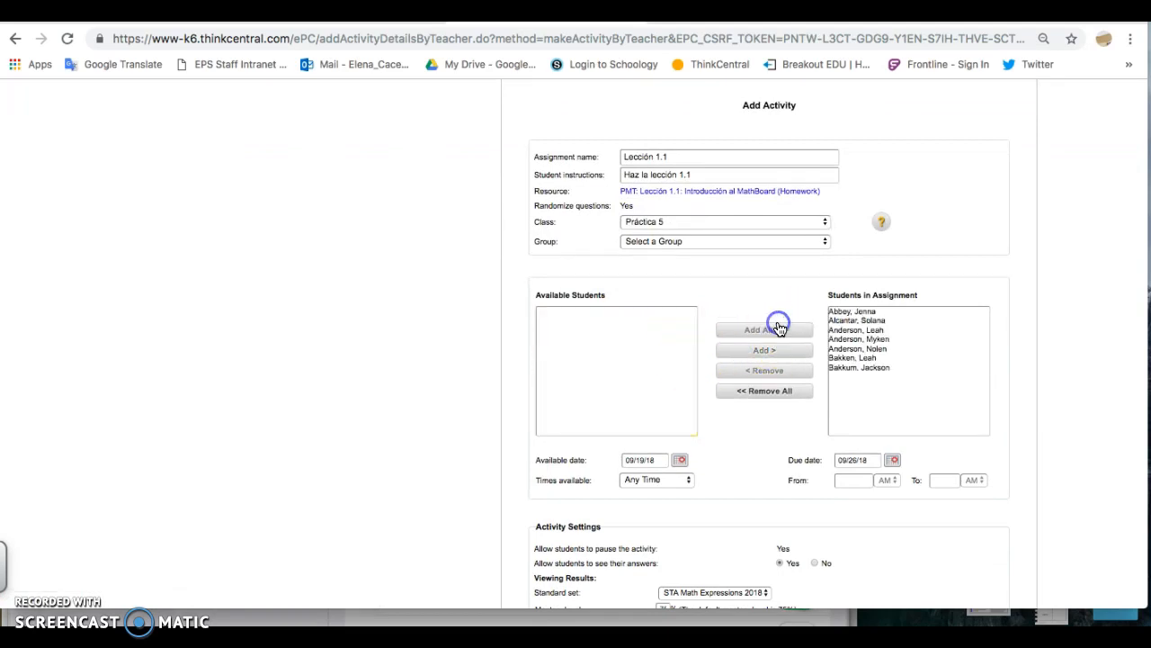
In the activity settings, switch whether students can see their answers to No and back to Yes
{"action": "scroll", "coordinate": [863, 418], "scroll_direction": "down", "scroll_amount": 5}
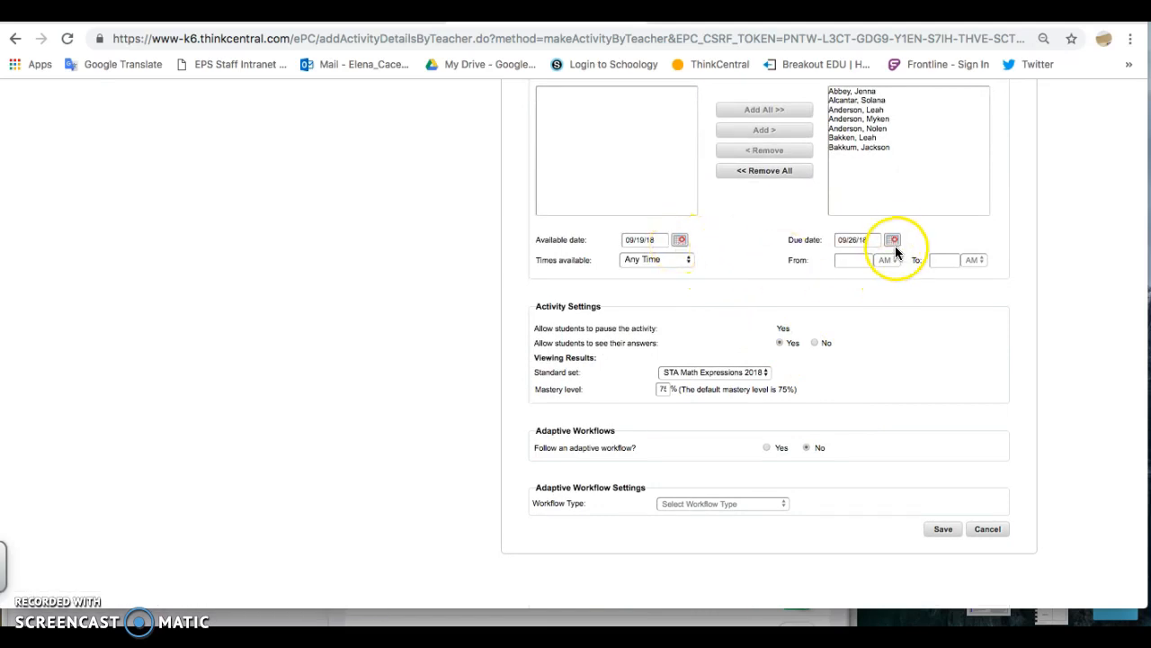
{"action": "scroll", "coordinate": [898, 239], "scroll_direction": "down", "scroll_amount": 2}
{"action": "scroll", "coordinate": [898, 239], "scroll_direction": "down", "scroll_amount": 2}
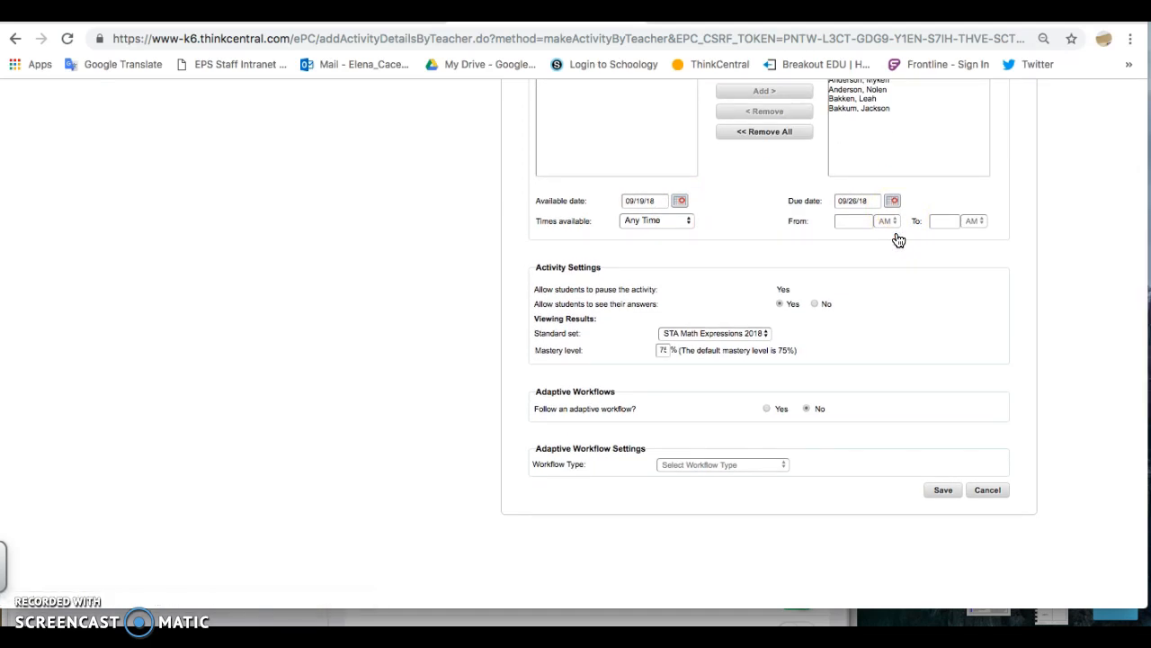
{"action": "scroll", "coordinate": [756, 288], "scroll_direction": "down", "scroll_amount": 2}
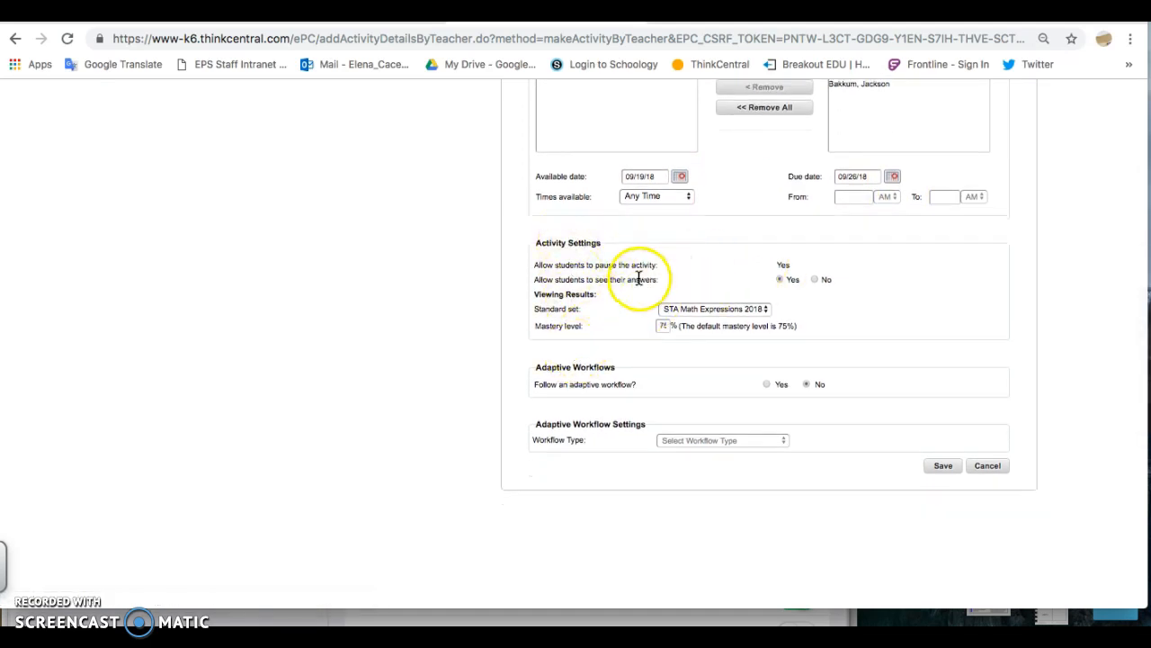
{"action": "left_click", "coordinate": [817, 281]}
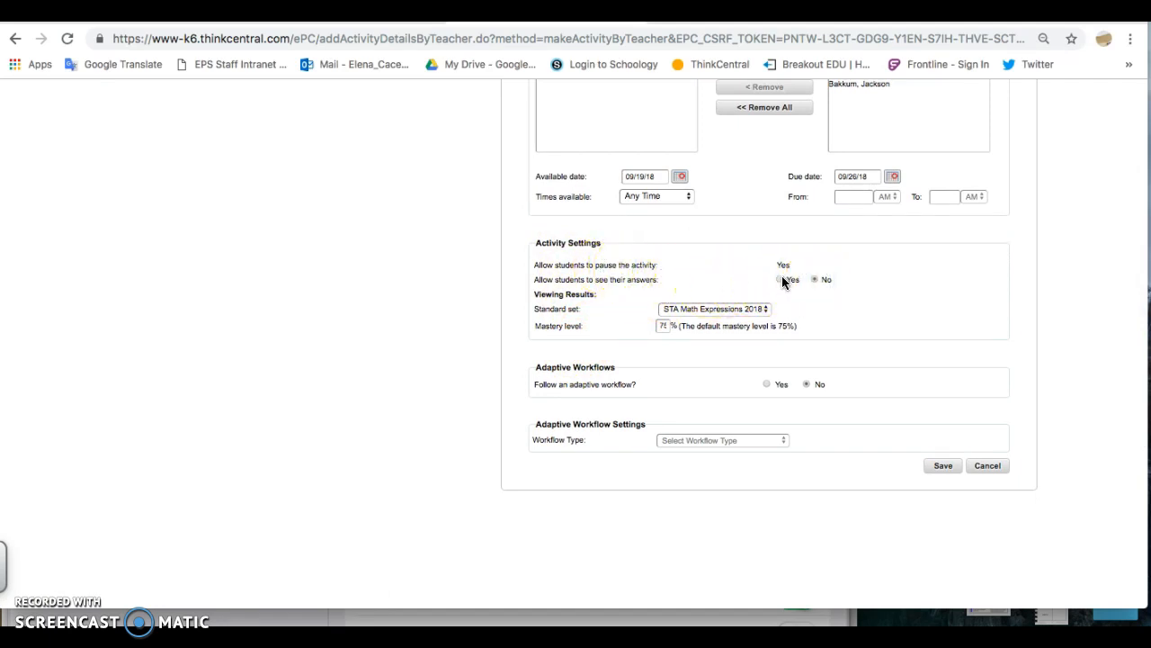
{"action": "scroll", "coordinate": [737, 339], "scroll_direction": "down", "scroll_amount": 1}
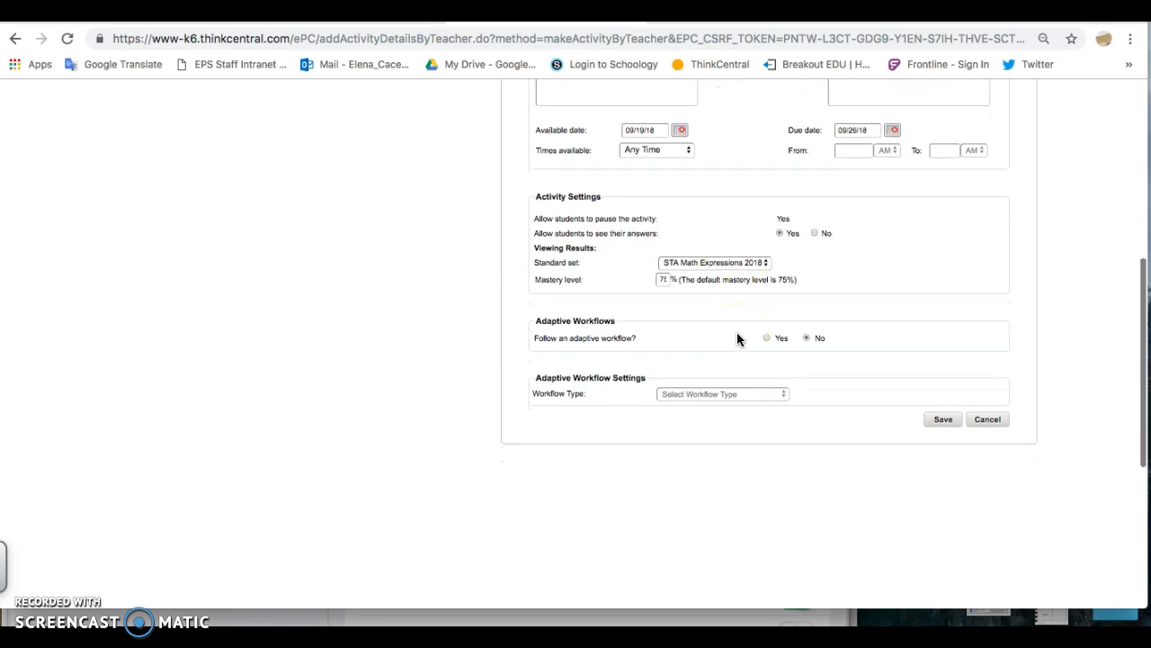
Make the assignment follow an adaptive workflow of type Daily Intervention and Enrichment
{"action": "left_click", "coordinate": [764, 339]}
{"action": "scroll", "coordinate": [702, 404], "scroll_direction": "down", "scroll_amount": 1}
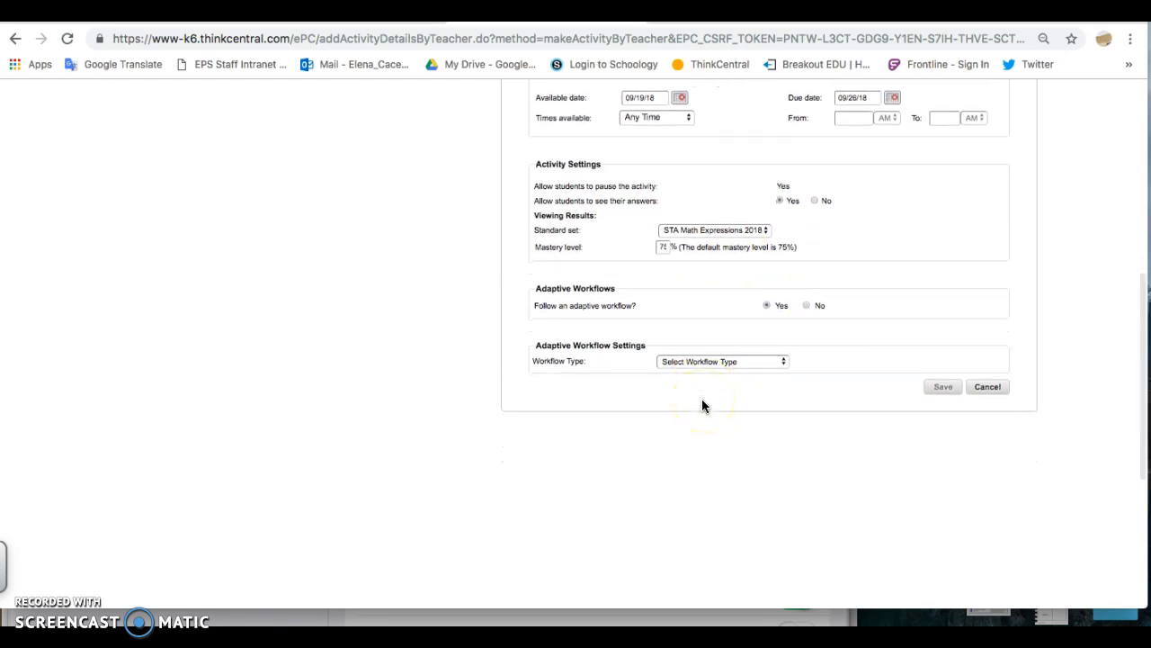
{"action": "left_click", "coordinate": [705, 361]}
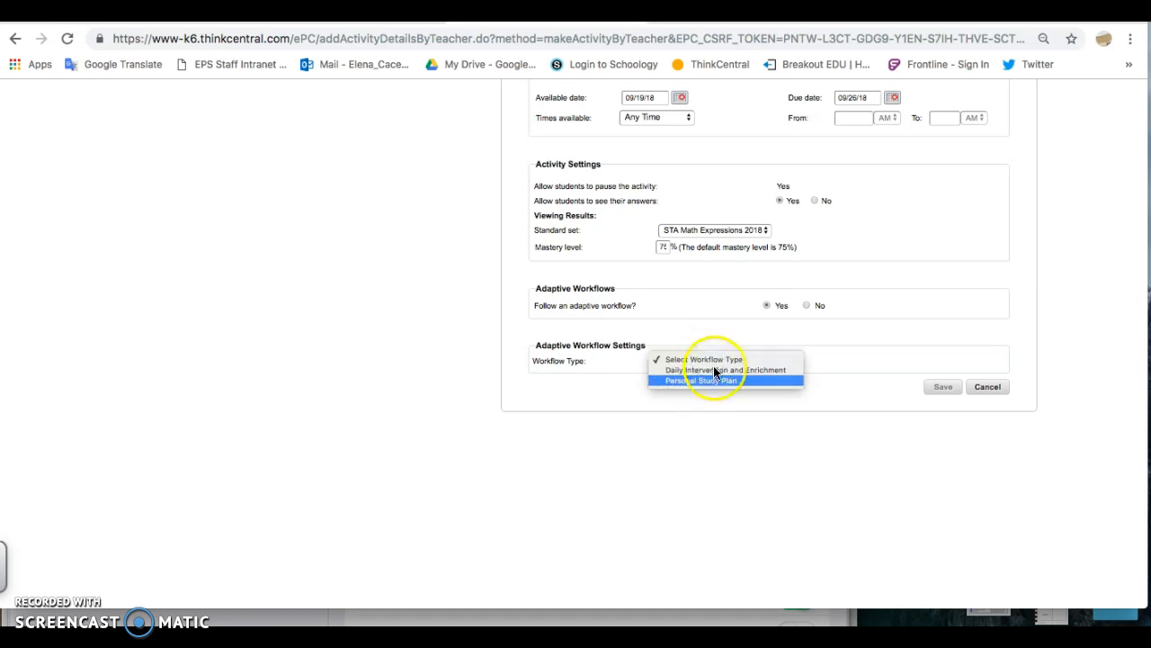
{"action": "left_click", "coordinate": [714, 359]}
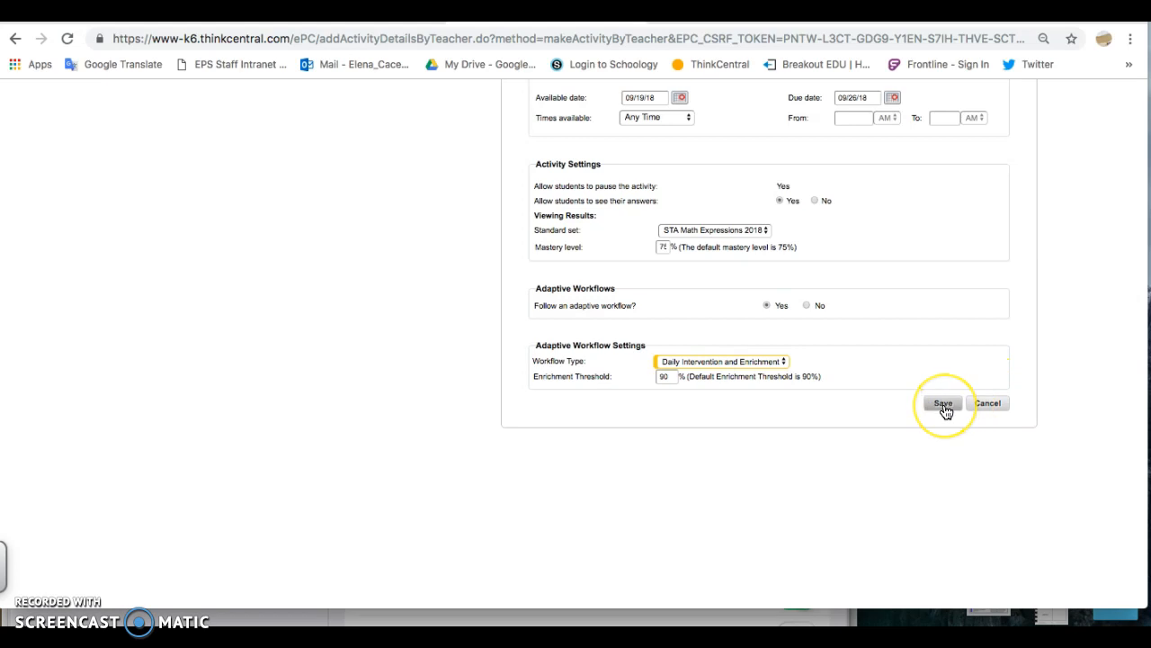
Review the completed activity form, including its students and dates, and cancel the assignment without saving it
{"action": "scroll", "coordinate": [946, 412], "scroll_direction": "up", "scroll_amount": 4}
{"action": "scroll", "coordinate": [946, 412], "scroll_direction": "up", "scroll_amount": 4}
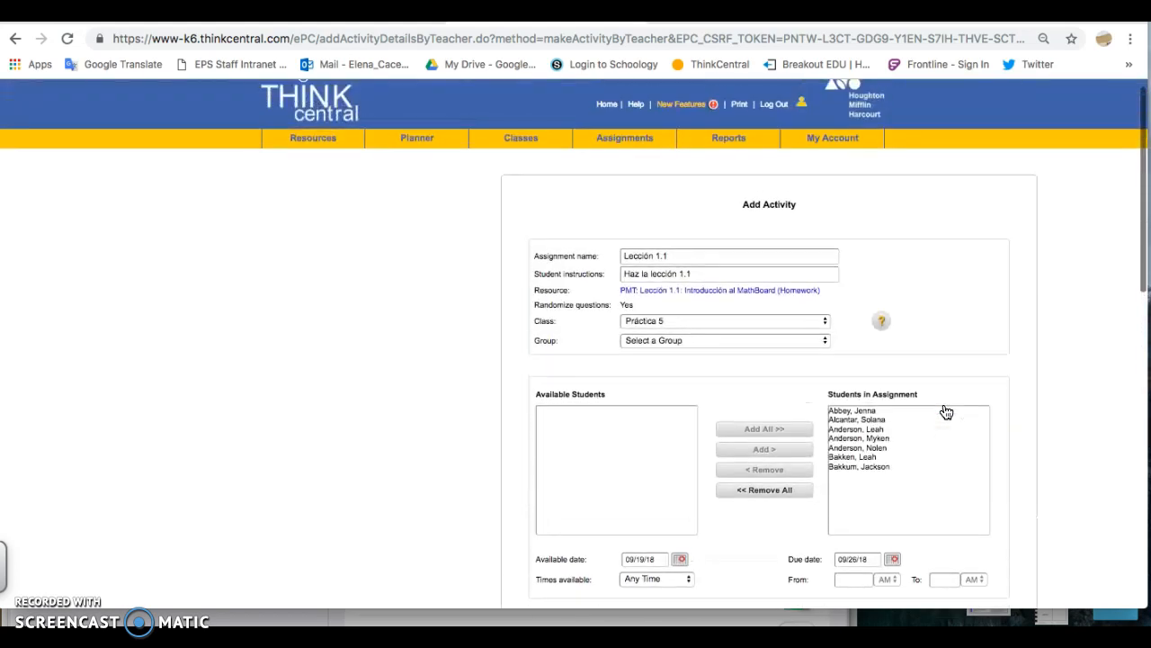
{"action": "scroll", "coordinate": [943, 411], "scroll_direction": "down", "scroll_amount": 5}
{"action": "left_click", "coordinate": [945, 474]}
{"action": "left_click", "coordinate": [944, 491]}
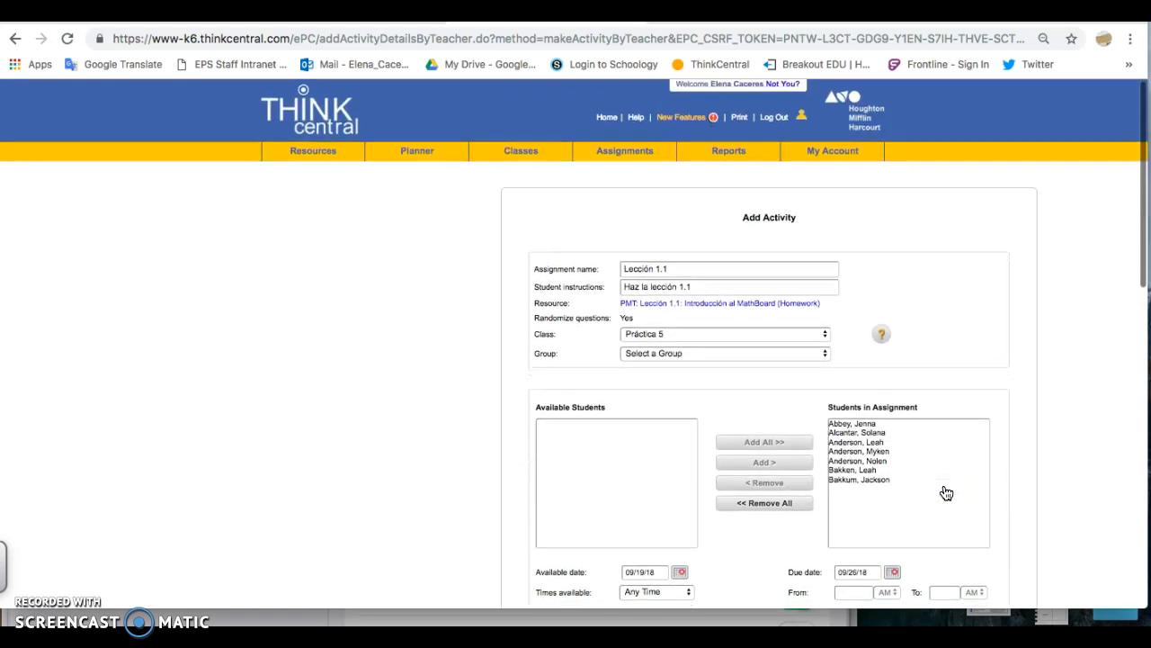
{"action": "scroll", "coordinate": [946, 491], "scroll_direction": "down", "scroll_amount": 3}
{"action": "scroll", "coordinate": [946, 491], "scroll_direction": "down", "scroll_amount": 5}
{"action": "left_click", "coordinate": [984, 521]}
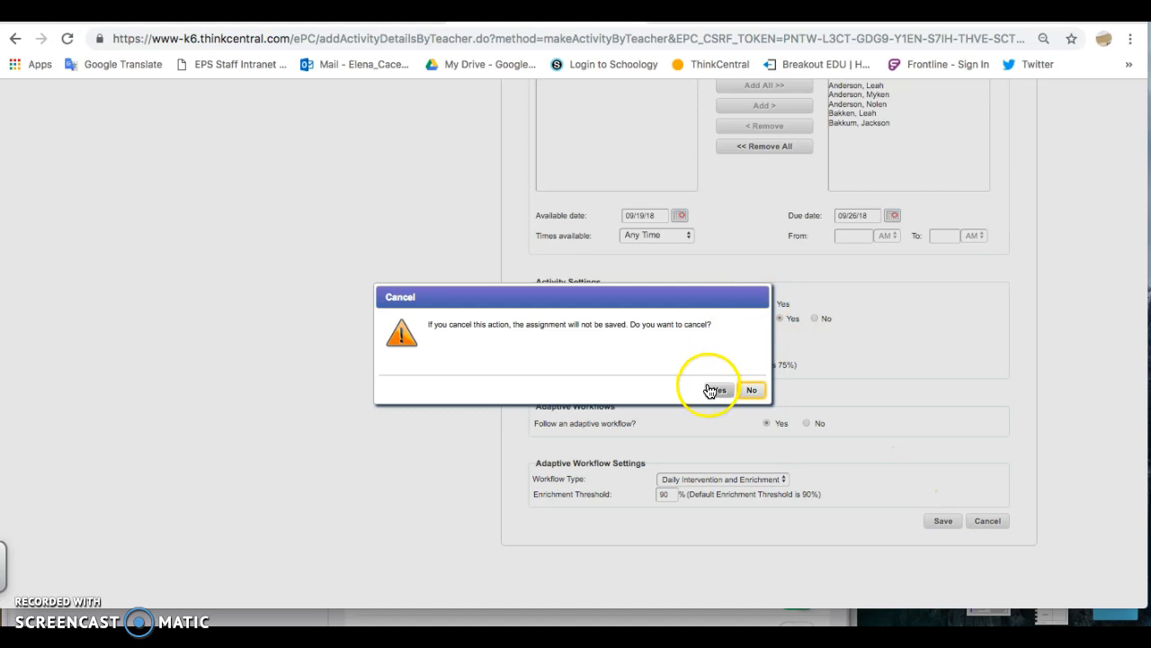
{"action": "left_click", "coordinate": [716, 391]}
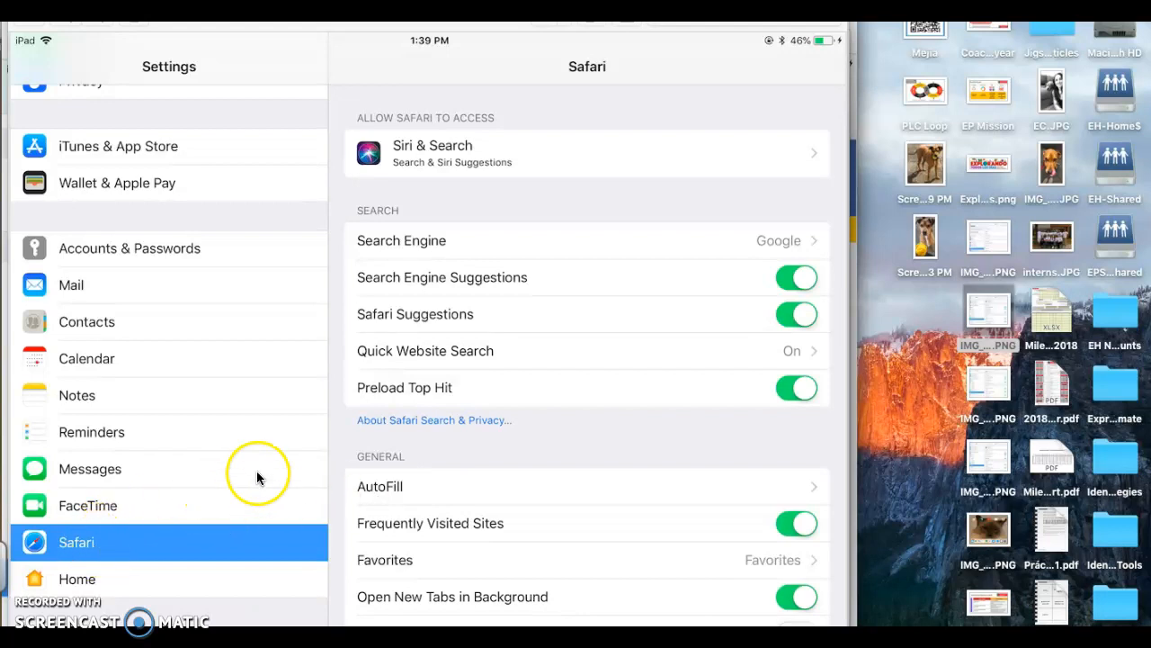
Switch to Preview and examine the iPad Safari settings screenshots for AutoFill and Block Pop-ups, closing each one after viewing
{"action": "left_click", "coordinate": [385, 485]}
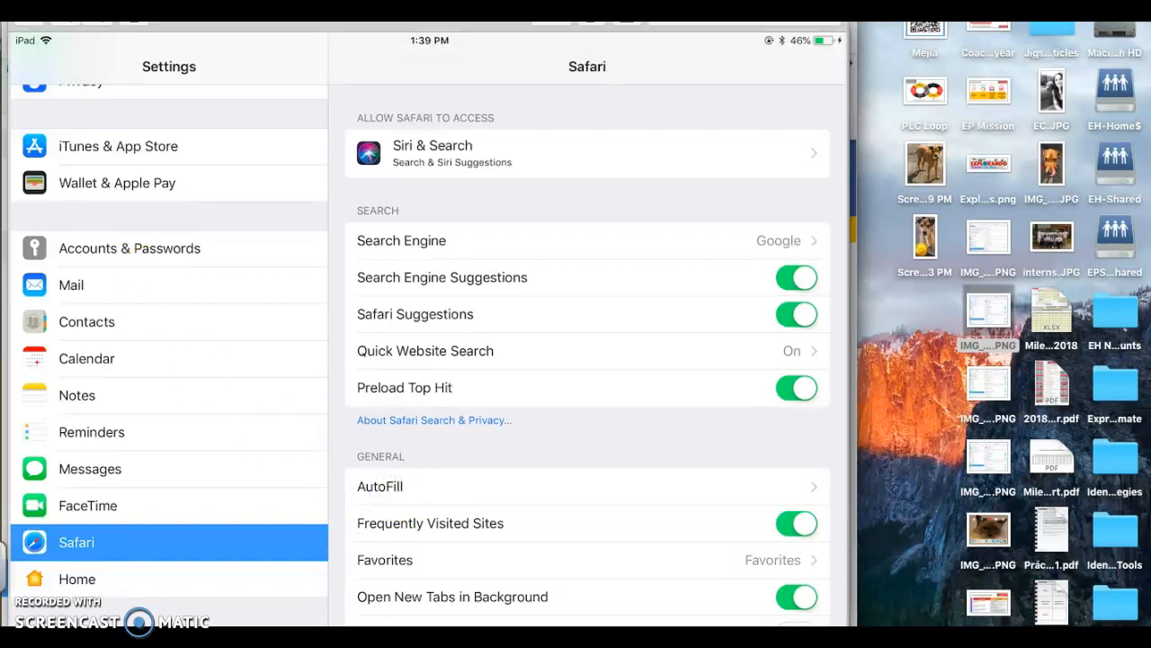
{"action": "left_click", "coordinate": [21, 1]}
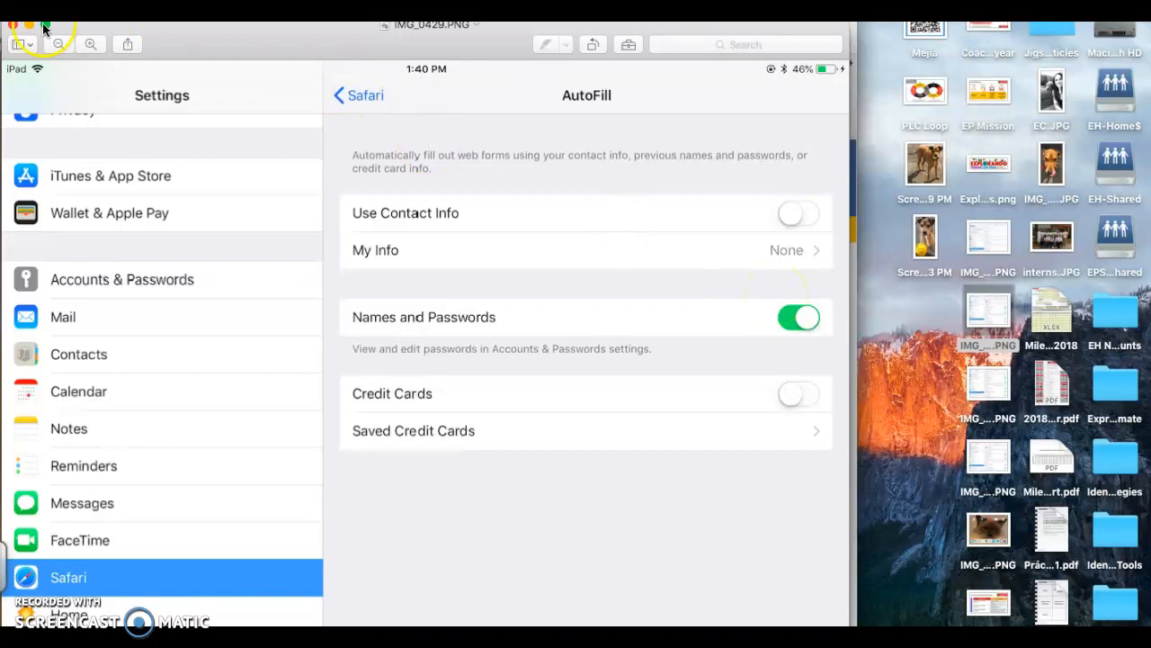
{"action": "left_click", "coordinate": [11, 28]}
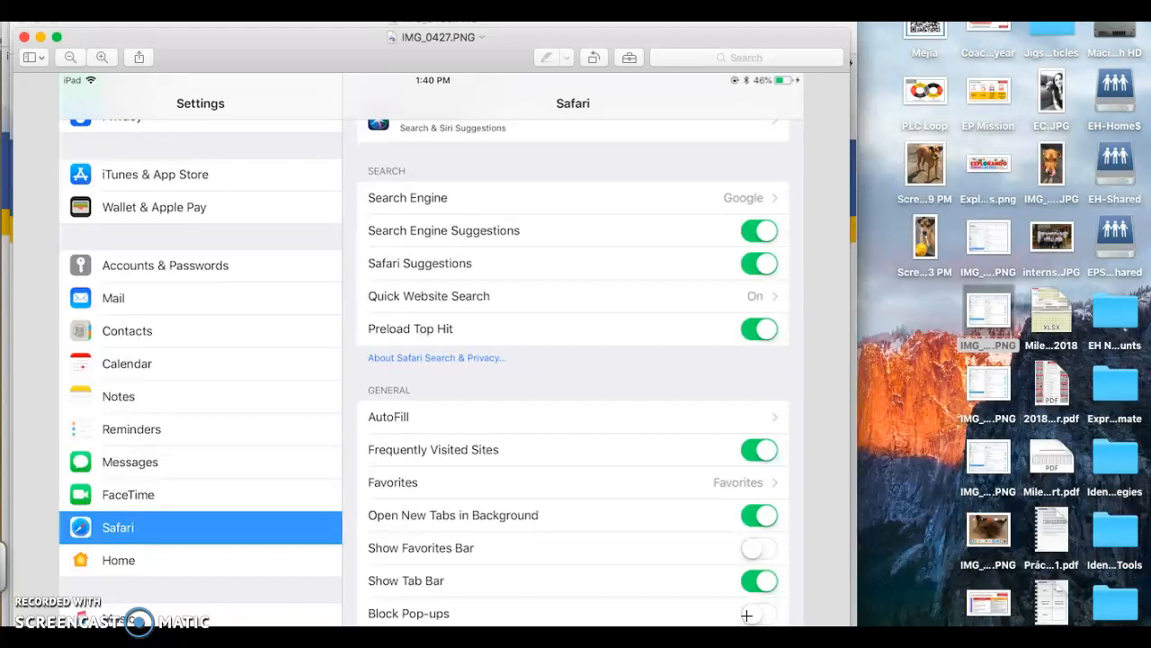
{"action": "left_click", "coordinate": [747, 601]}
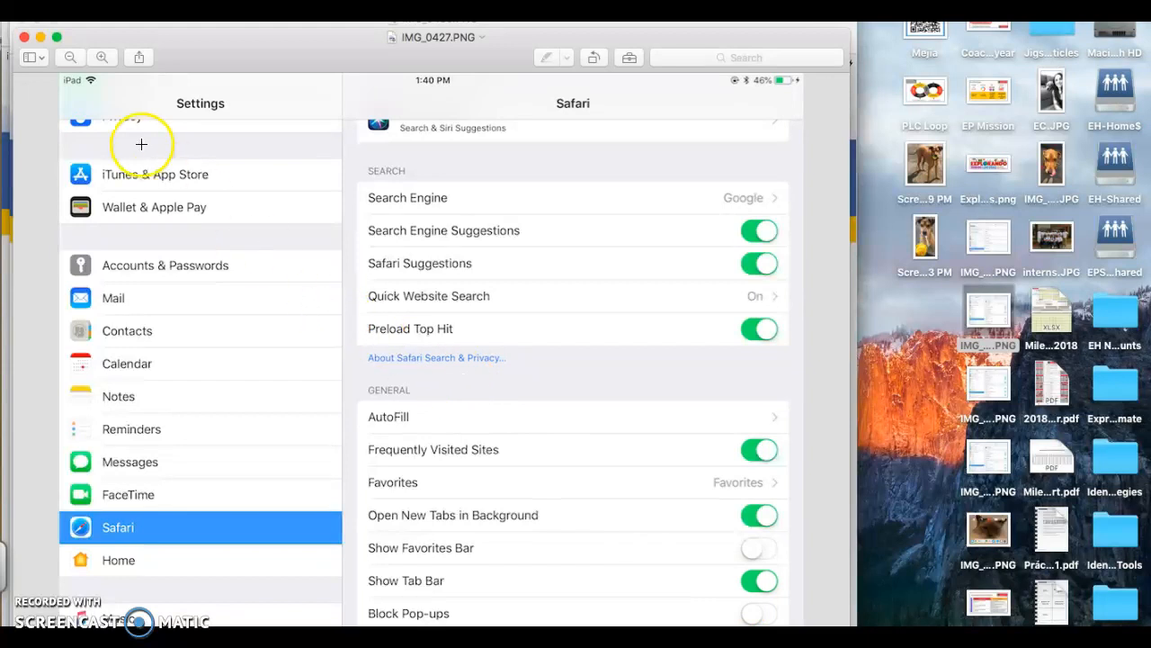
{"action": "left_click", "coordinate": [24, 37]}
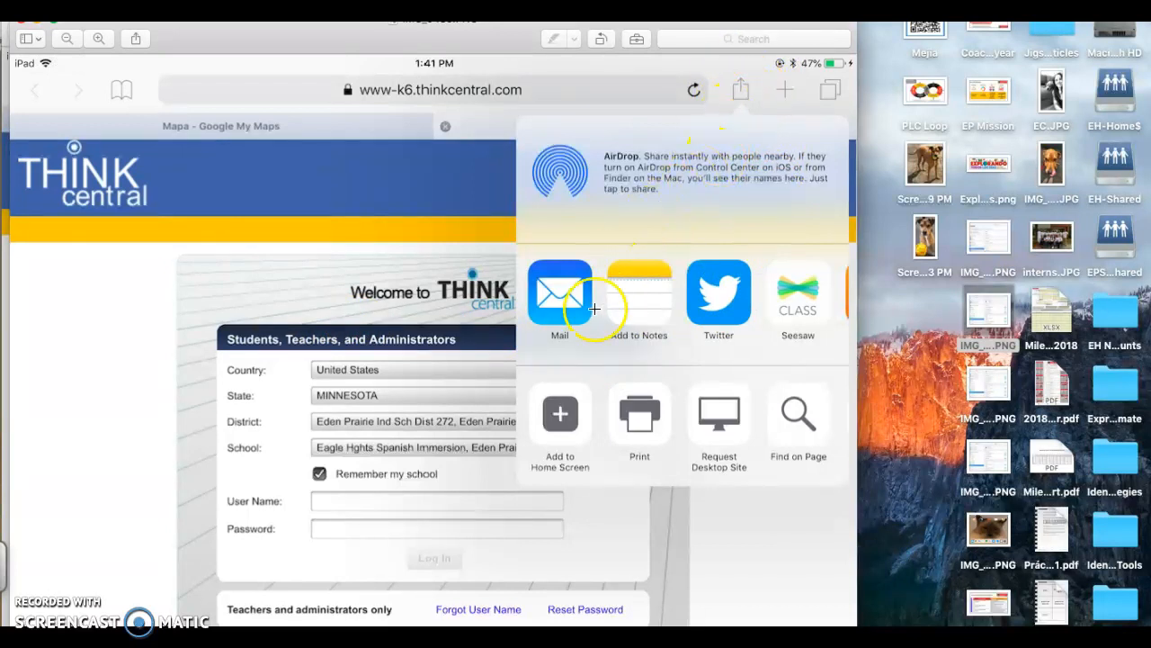
Examine the screenshots of adding ThinkCentral to the iPad home screen, closing the Add to Home image after viewing
{"action": "left_click", "coordinate": [560, 405]}
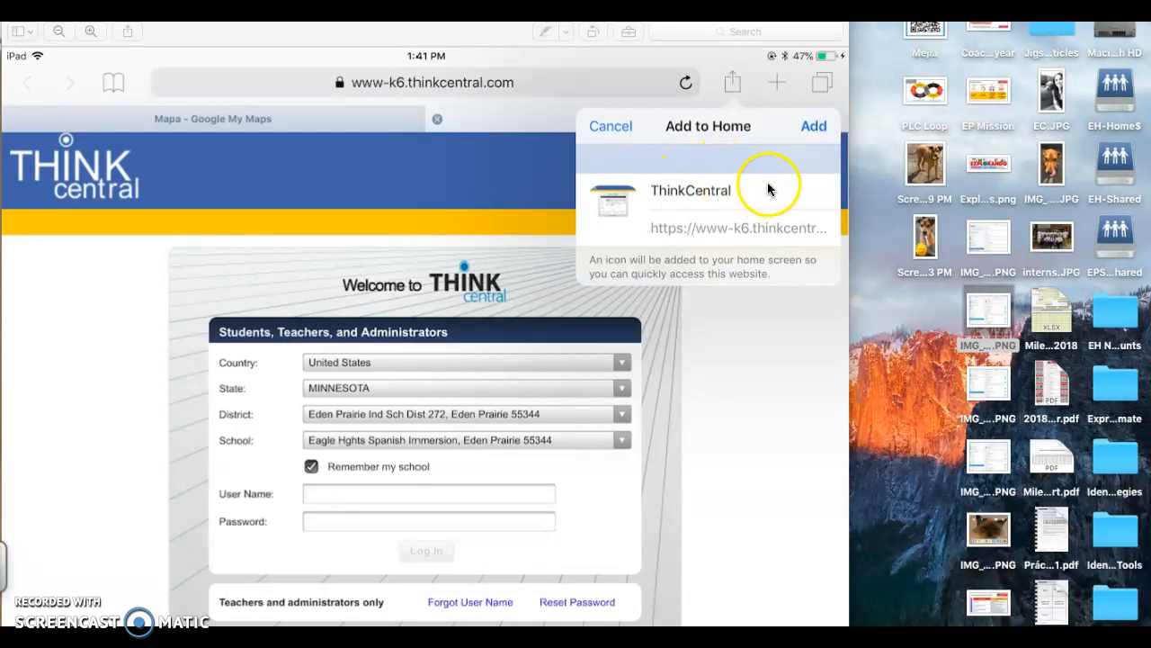
{"action": "left_click", "coordinate": [14, 11]}
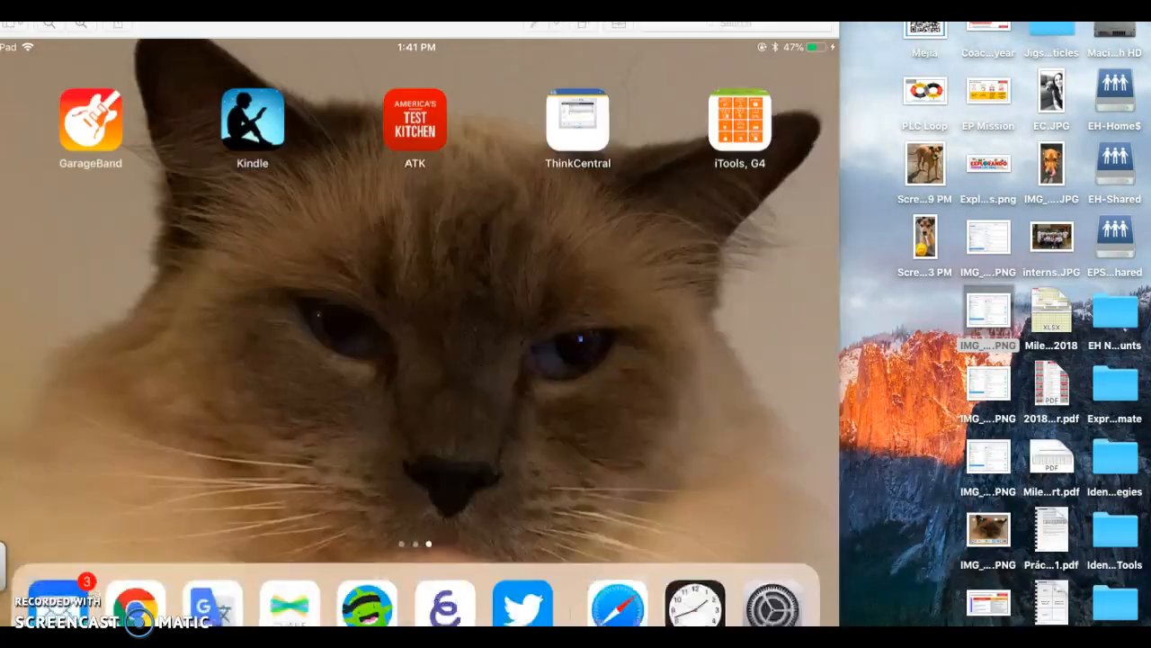